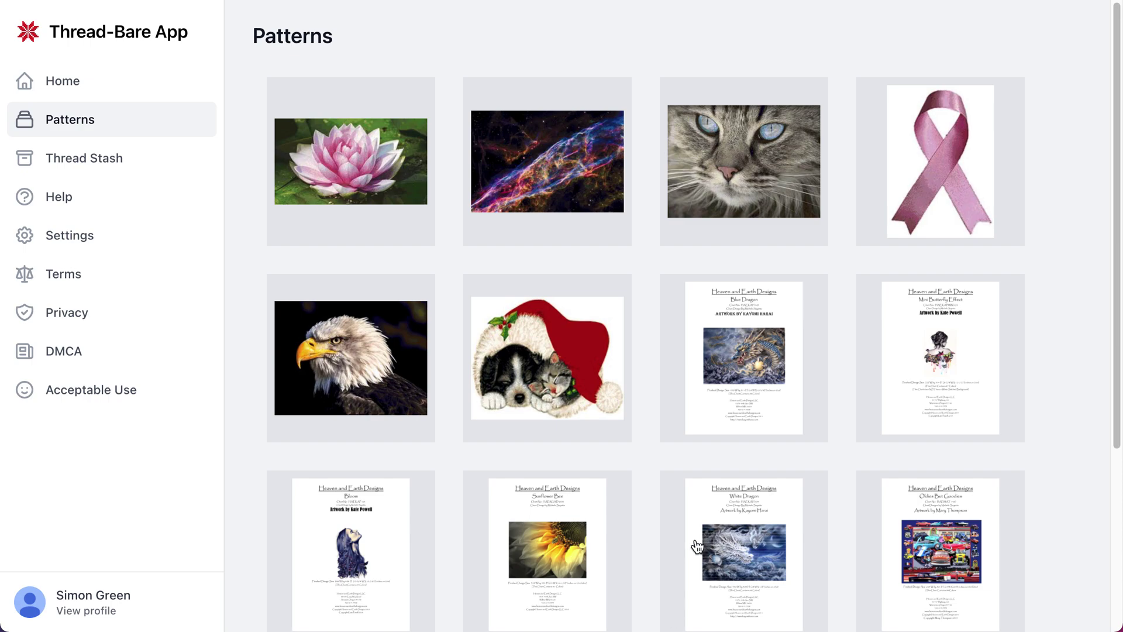
Step: Scroll the Patterns grid down to the bottom row of Artecy and Heaven and Earth charts
{"action": "scroll", "coordinate": [725, 451], "scroll_direction": "down", "scroll_amount": 5}
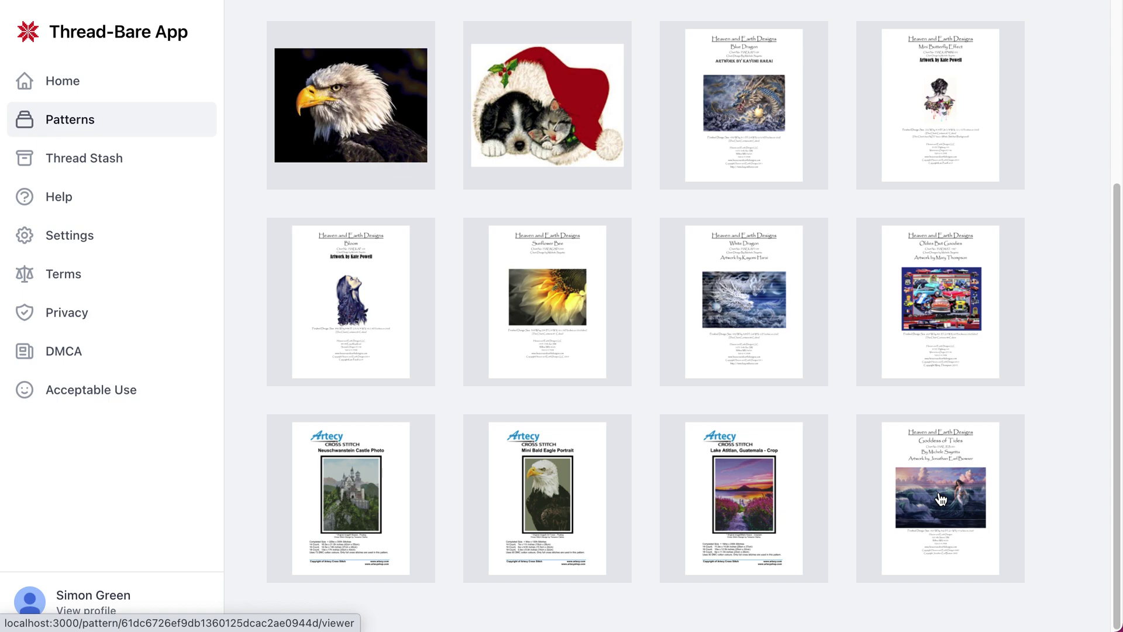
Step: Open the Mini Butterfly Effect pattern and leave its image in the faded, pale view
{"action": "left_click", "coordinate": [943, 102]}
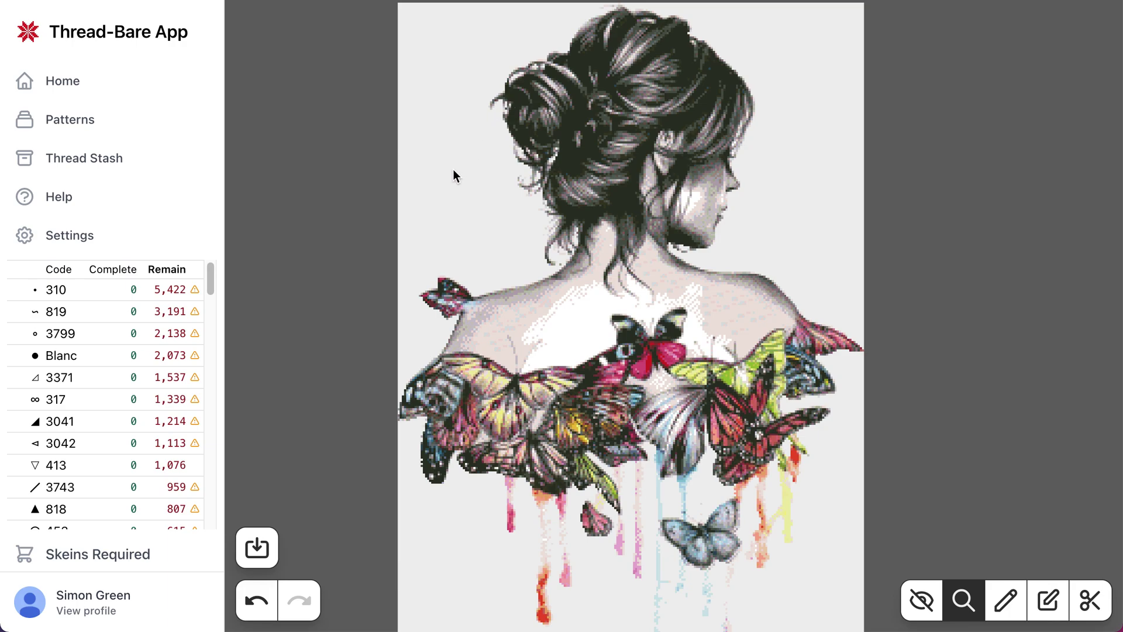
{"action": "left_click", "coordinate": [929, 607]}
{"action": "left_click", "coordinate": [929, 607]}
{"action": "left_click", "coordinate": [927, 609]}
{"action": "left_click", "coordinate": [926, 611]}
{"action": "left_click", "coordinate": [923, 612]}
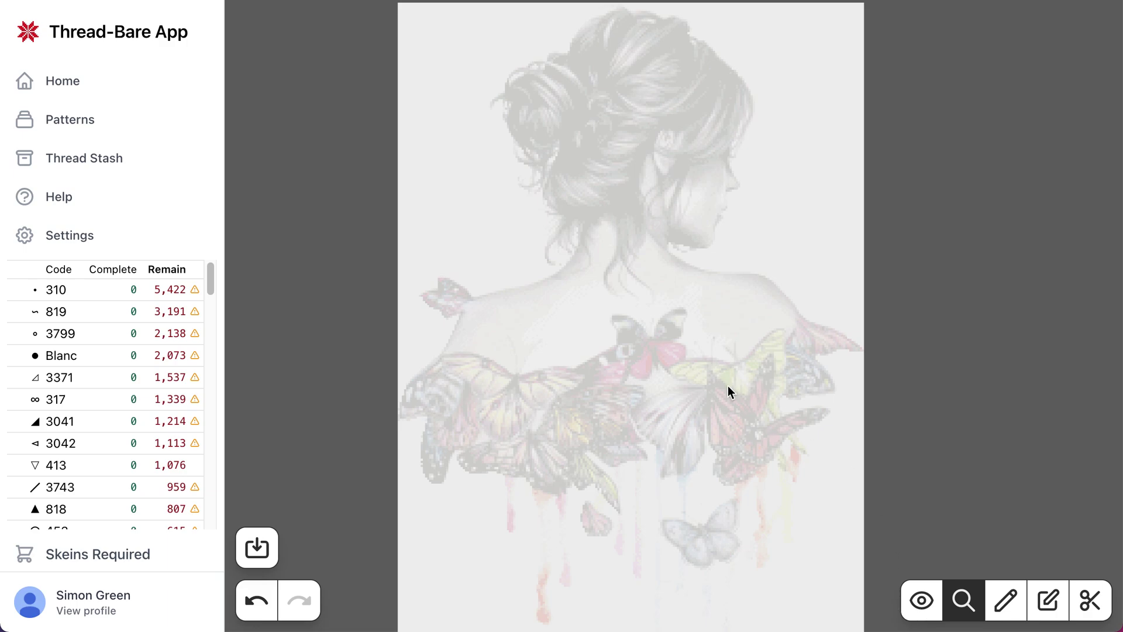
{"action": "scroll", "coordinate": [726, 387], "scroll_direction": "up", "scroll_amount": 2}
Step: Switch the butterfly chart image back from faded to full colour
{"action": "scroll", "coordinate": [623, 387], "scroll_direction": "up", "scroll_amount": 3}
{"action": "scroll", "coordinate": [623, 387], "scroll_direction": "up", "scroll_amount": 5}
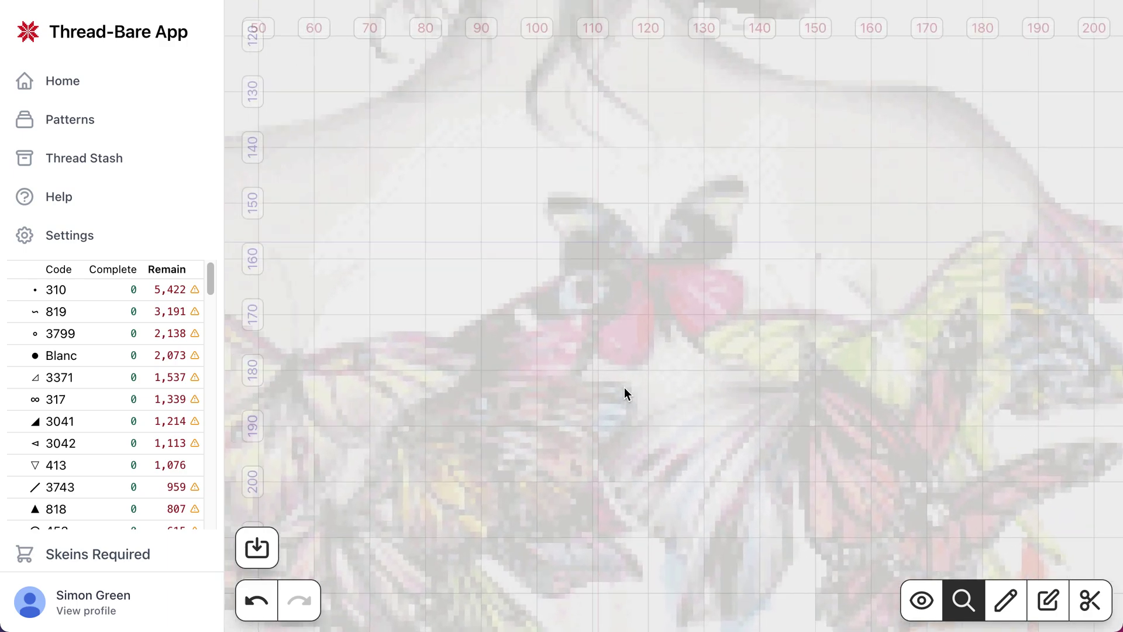
{"action": "scroll", "coordinate": [624, 387], "scroll_direction": "down", "scroll_amount": 10}
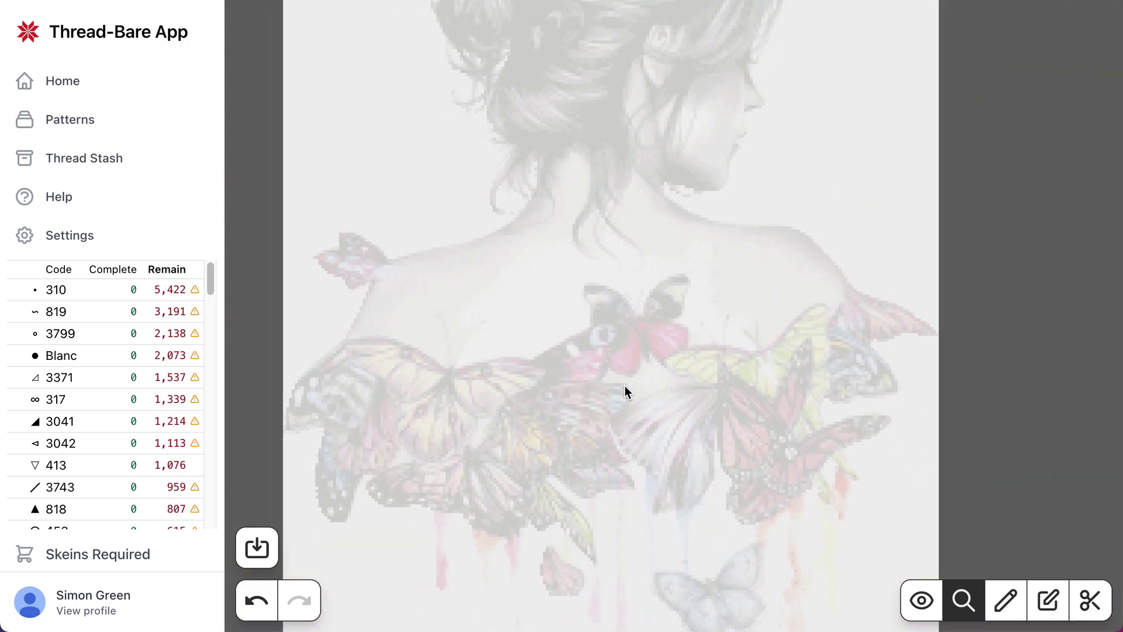
{"action": "left_click", "coordinate": [922, 600]}
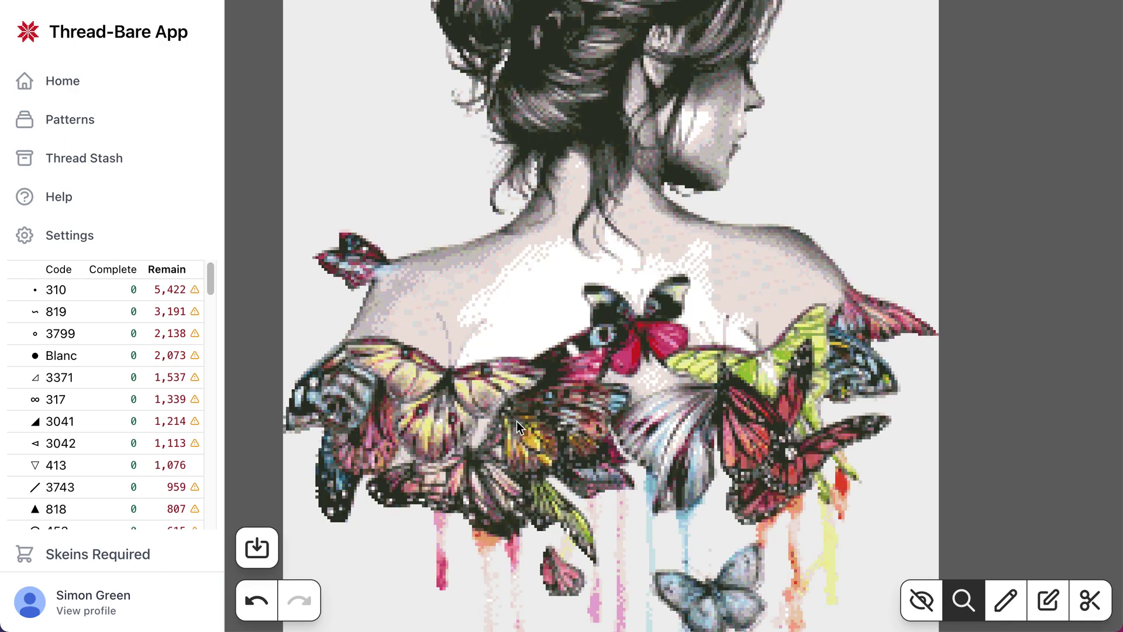
Step: Zoom into the stitch grid, pan around rows 170–200, then zoom back out
{"action": "scroll", "coordinate": [522, 405], "scroll_direction": "up", "scroll_amount": 5}
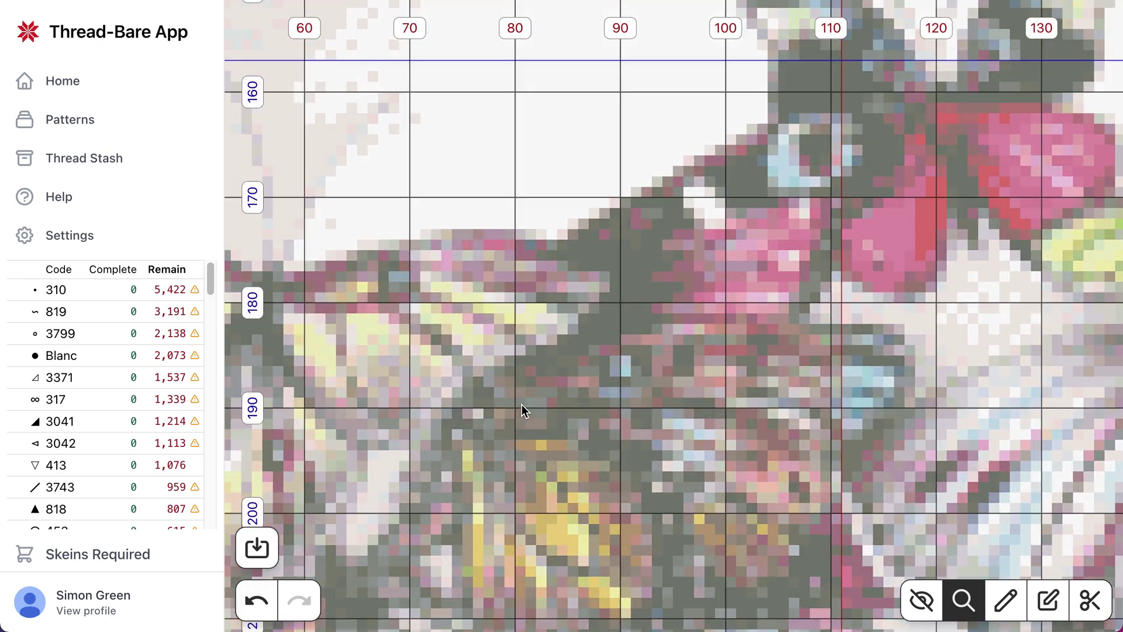
{"action": "scroll", "coordinate": [522, 405], "scroll_direction": "down", "scroll_amount": 10}
{"action": "scroll", "coordinate": [521, 405], "scroll_direction": "right", "scroll_amount": 3}
{"action": "scroll", "coordinate": [717, 396], "scroll_direction": "down", "scroll_amount": 3}
{"action": "scroll", "coordinate": [716, 392], "scroll_direction": "up", "scroll_amount": 4}
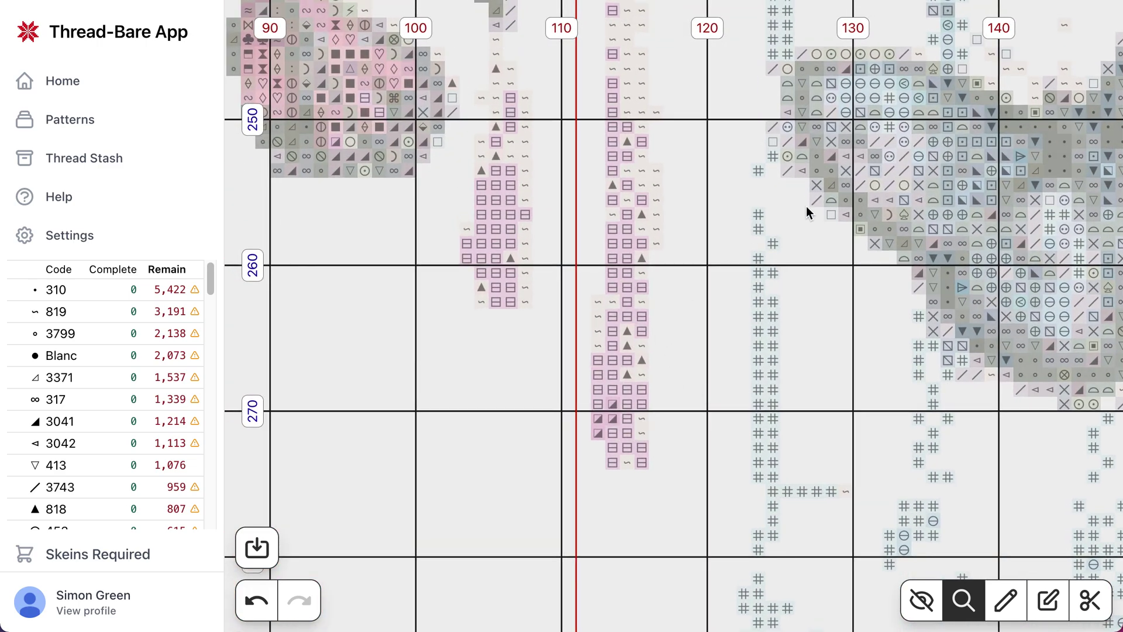
{"action": "left_click_drag", "start_coordinate": [806, 212], "coordinate": [271, 402]}
{"action": "scroll", "coordinate": [359, 244], "scroll_direction": "up", "scroll_amount": 10}
{"action": "scroll", "coordinate": [358, 244], "scroll_direction": "right", "scroll_amount": 3}
{"action": "scroll", "coordinate": [359, 244], "scroll_direction": "left", "scroll_amount": 8}
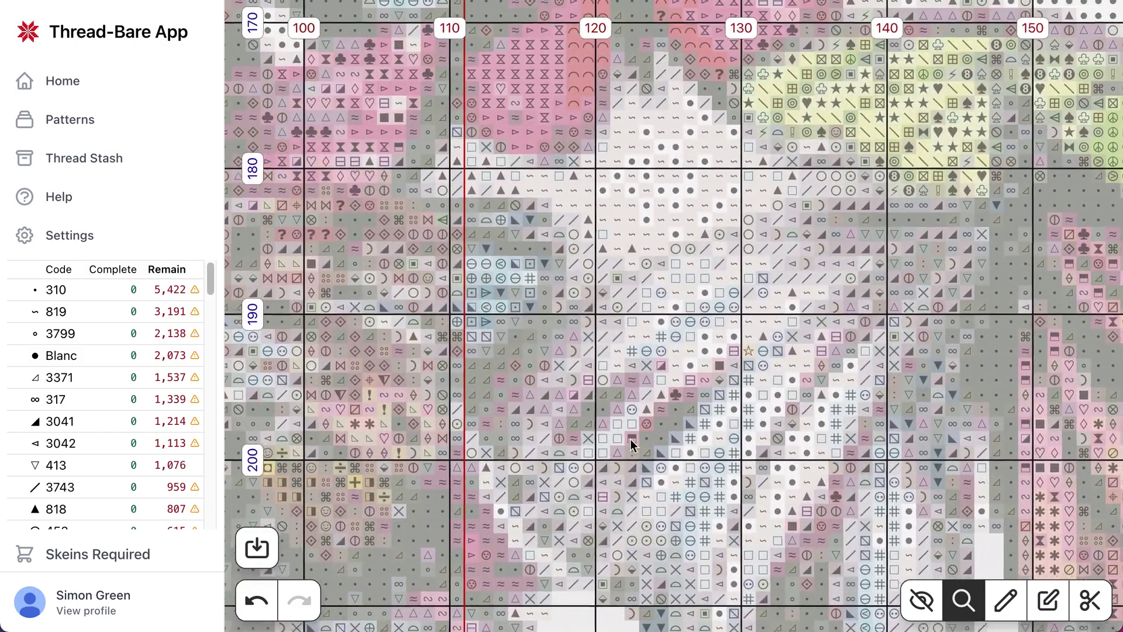
{"action": "scroll", "coordinate": [614, 360], "scroll_direction": "down", "scroll_amount": 10}
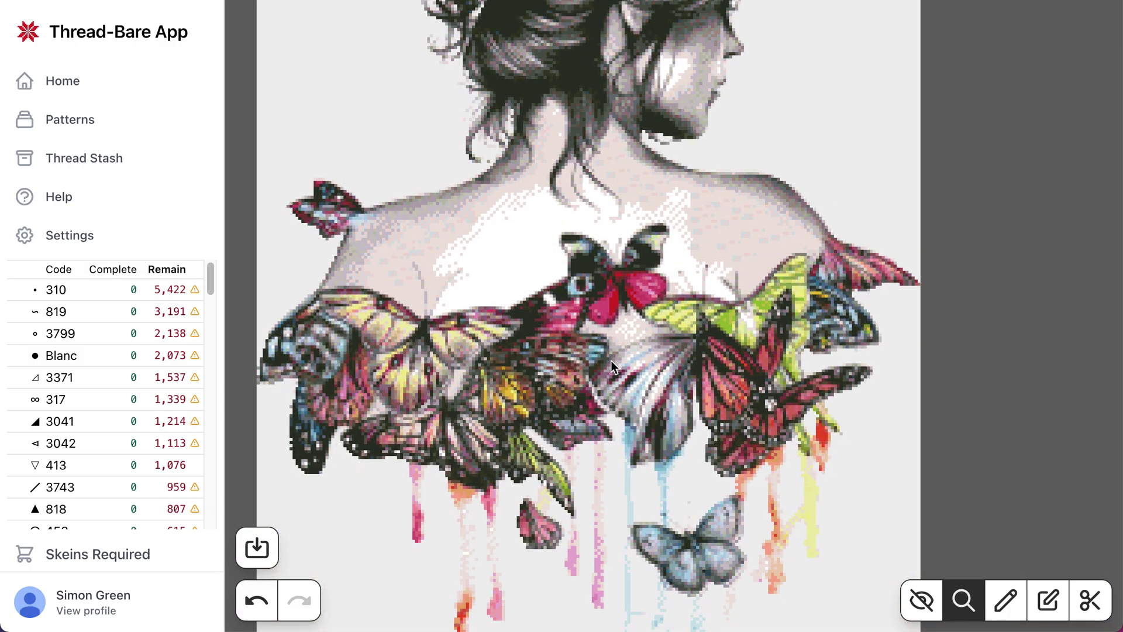
{"action": "scroll", "coordinate": [611, 360], "scroll_direction": "down", "scroll_amount": 3}
{"action": "scroll", "coordinate": [669, 413], "scroll_direction": "down", "scroll_amount": 3}
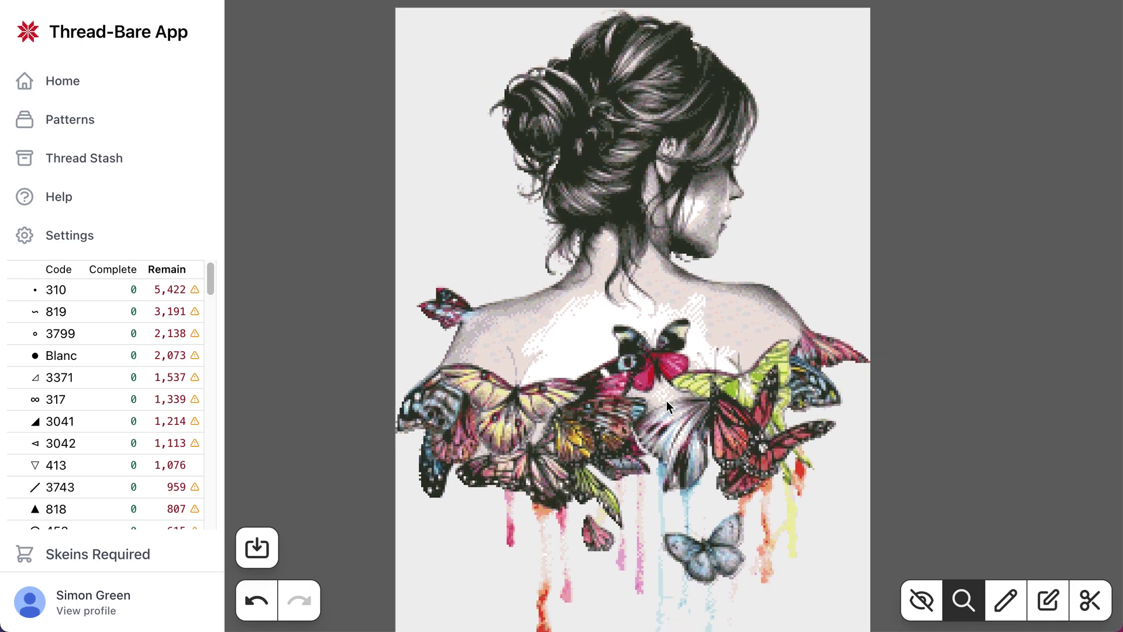
{"action": "scroll", "coordinate": [666, 402], "scroll_direction": "down", "scroll_amount": 1}
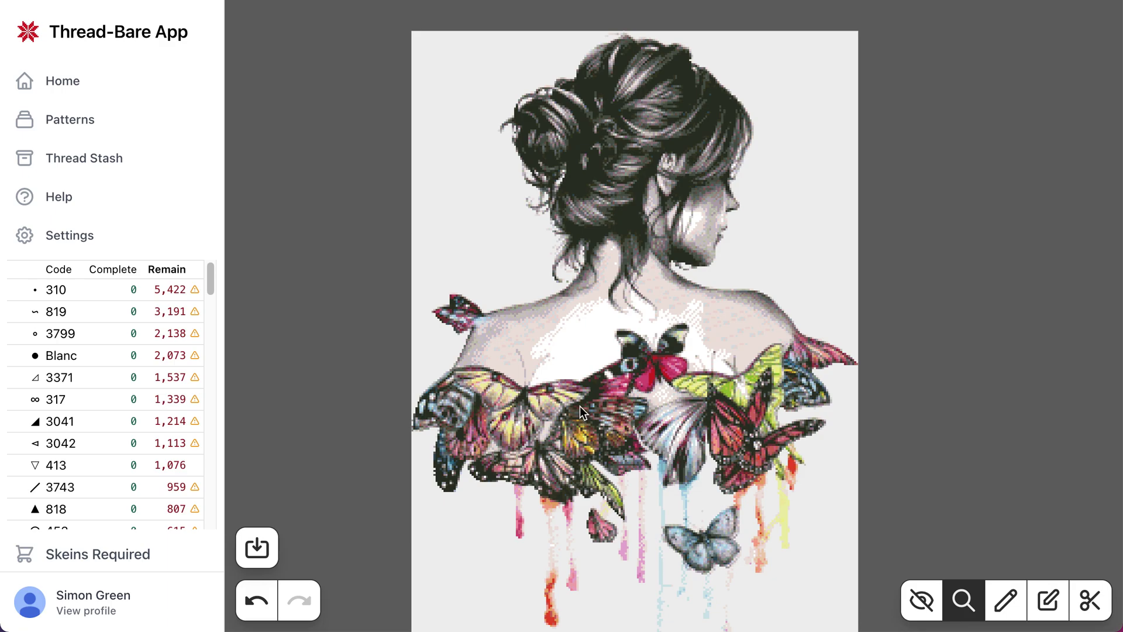
Step: Open the Goddess of Tides pattern from Patterns, pan its image up, and bring up its PDF
{"action": "left_click", "coordinate": [91, 119]}
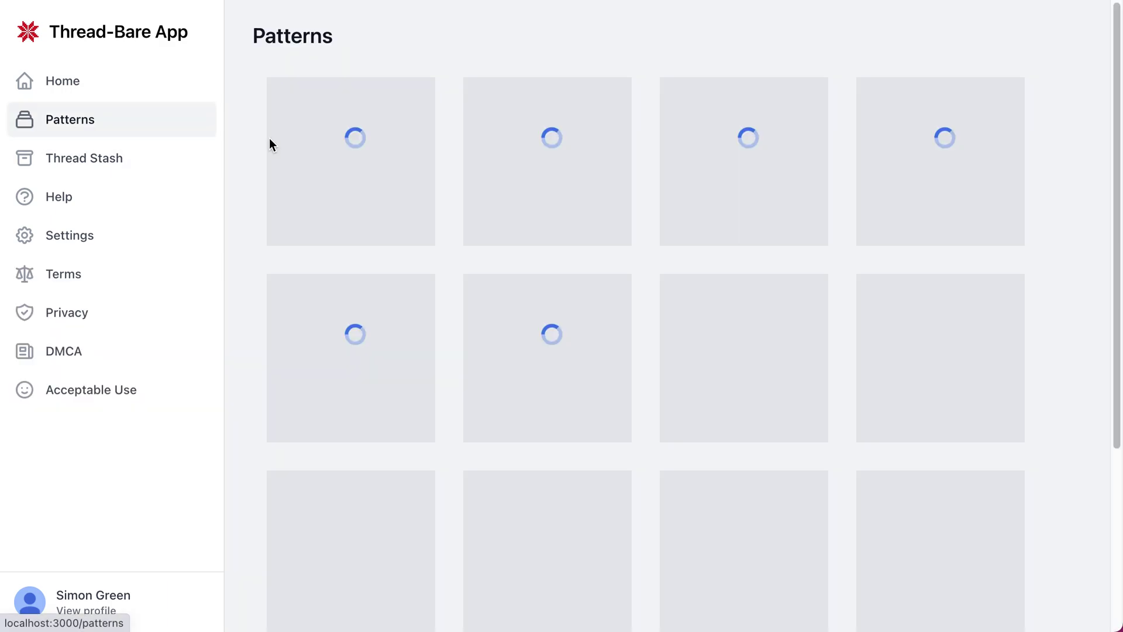
{"action": "scroll", "coordinate": [908, 384], "scroll_direction": "down", "scroll_amount": 5}
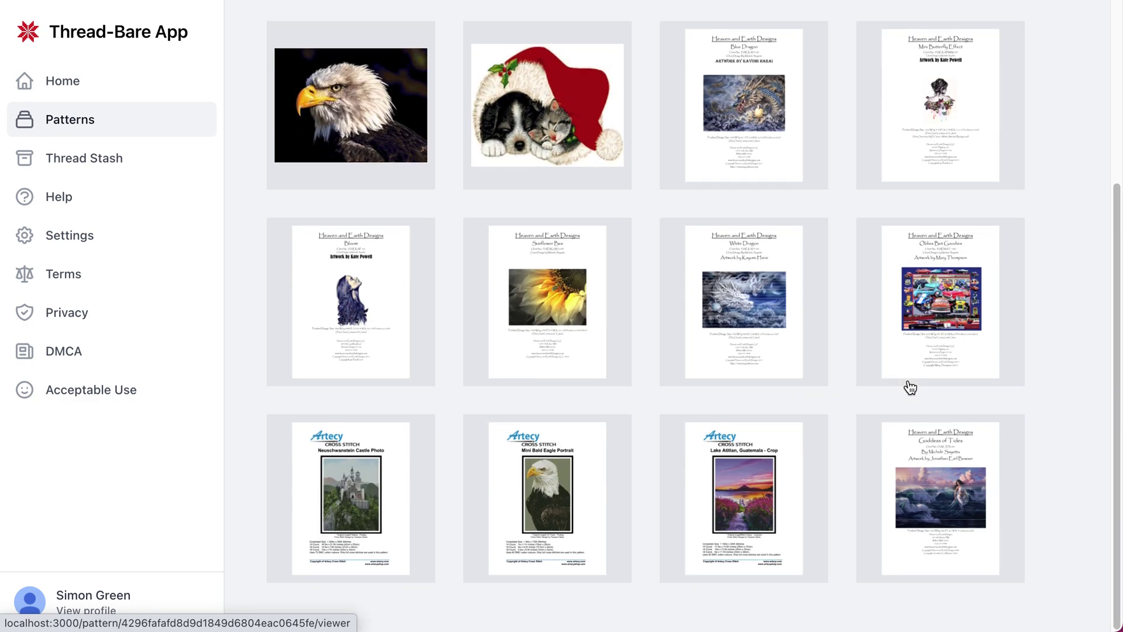
{"action": "left_click", "coordinate": [954, 500]}
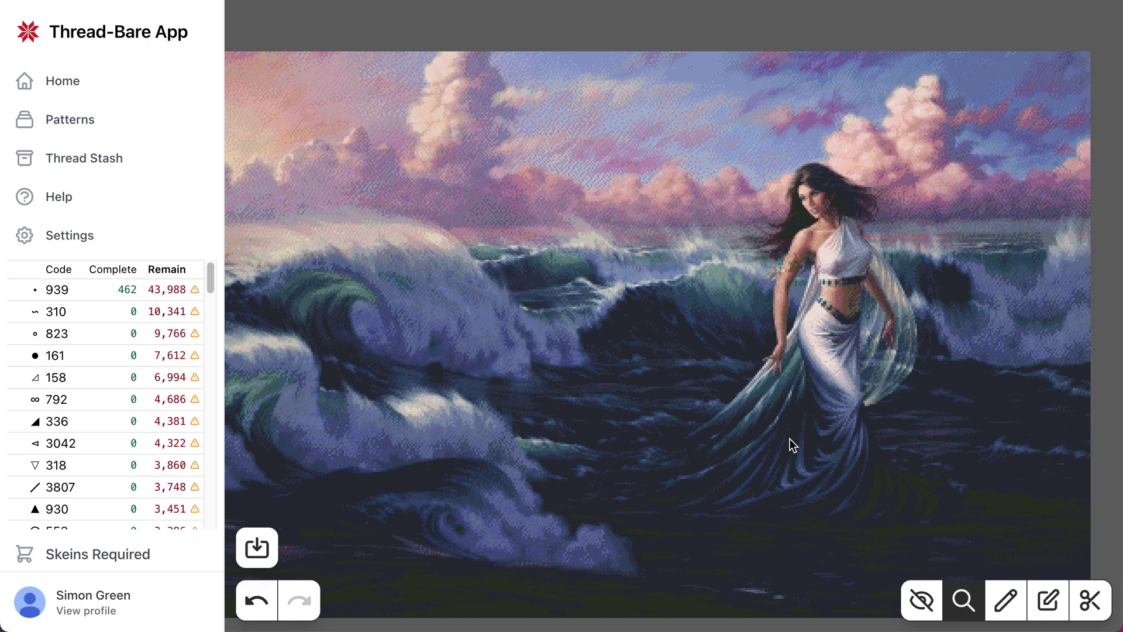
{"action": "left_click_drag", "start_coordinate": [790, 440], "coordinate": [780, 373]}
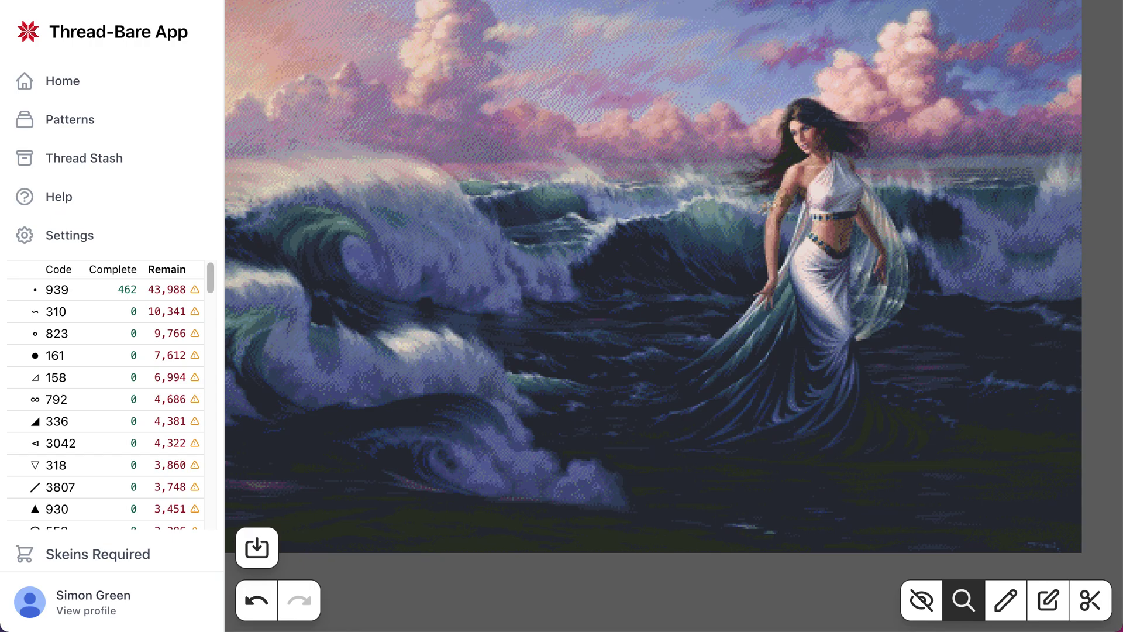
{"action": "key", "text": "super+Tab"}
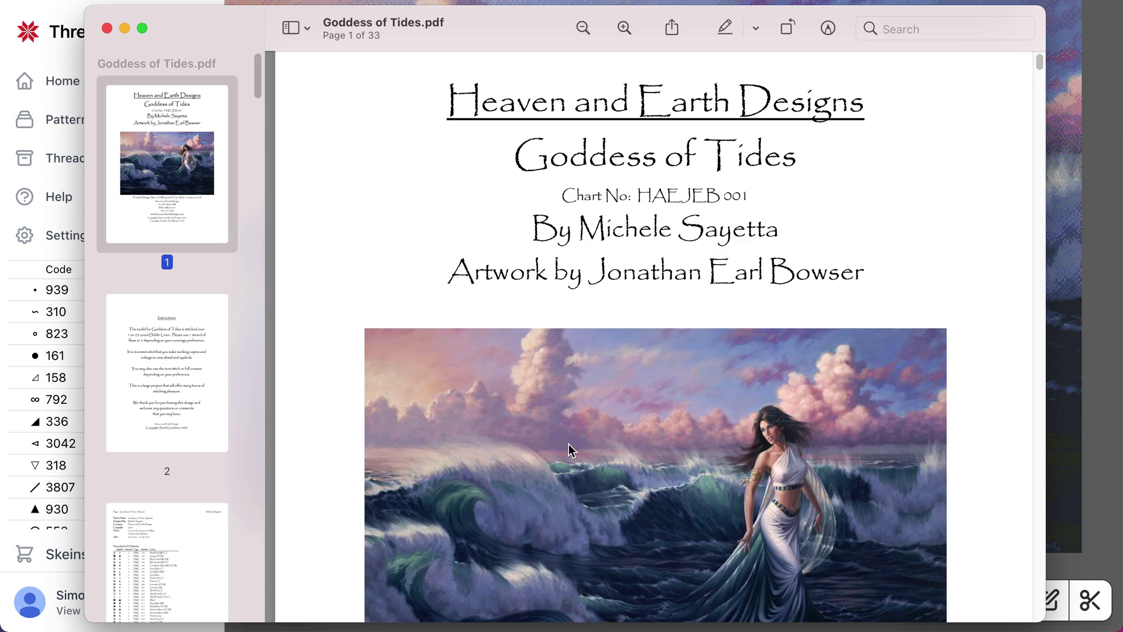
{"action": "scroll", "coordinate": [570, 443], "scroll_direction": "down", "scroll_amount": 5}
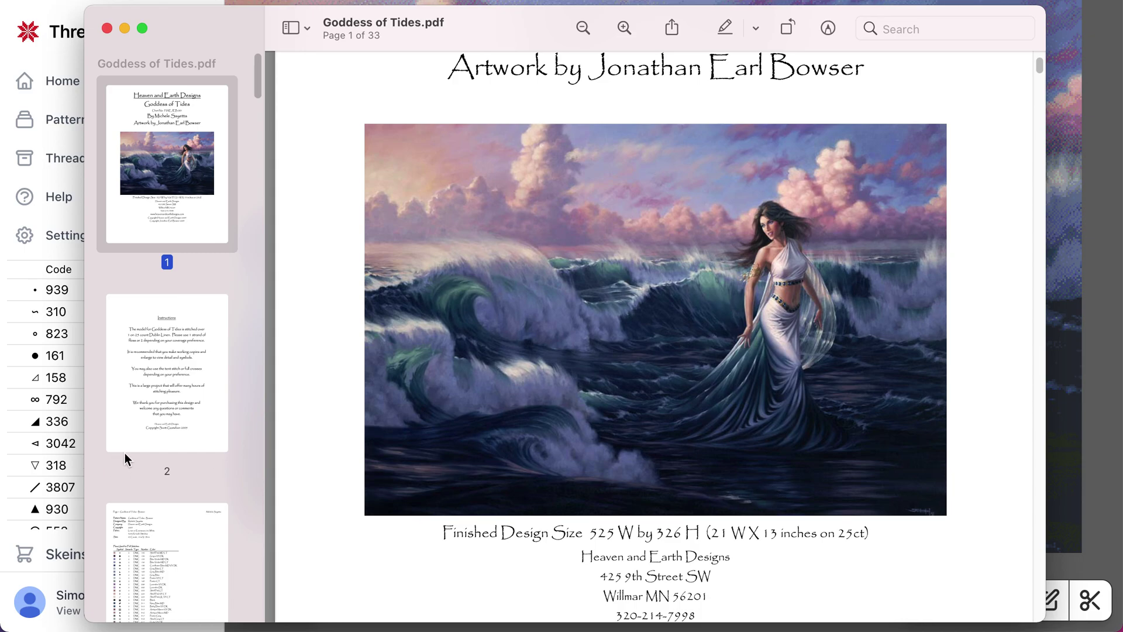
{"action": "scroll", "coordinate": [126, 453], "scroll_direction": "down", "scroll_amount": 3}
{"action": "left_click_drag", "start_coordinate": [258, 85], "coordinate": [256, 450]}
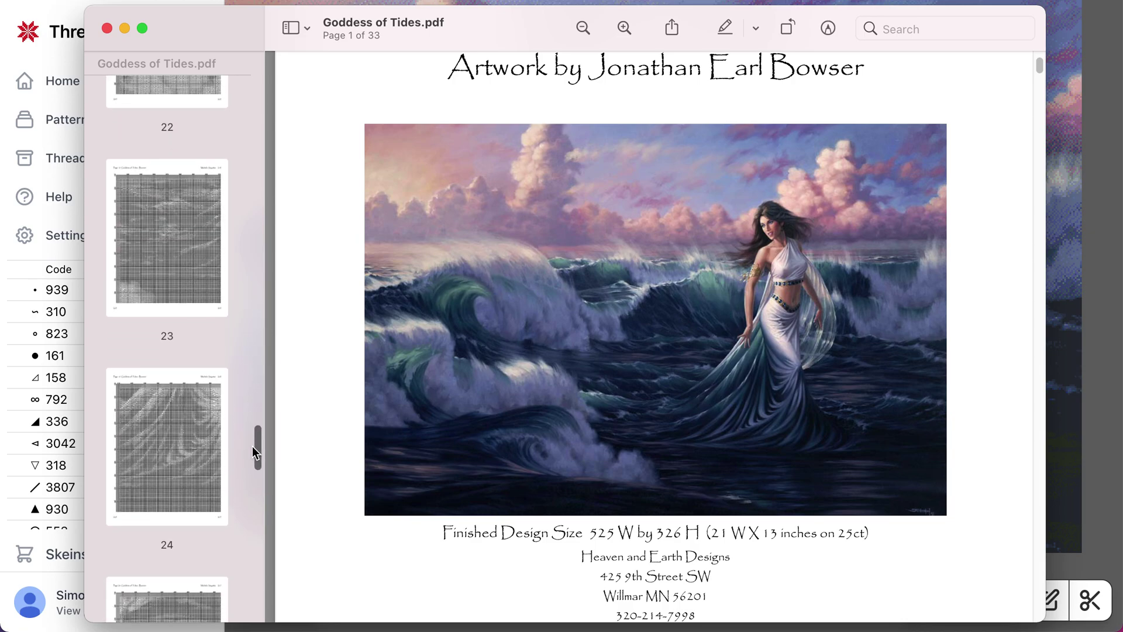
{"action": "left_click", "coordinate": [161, 446]}
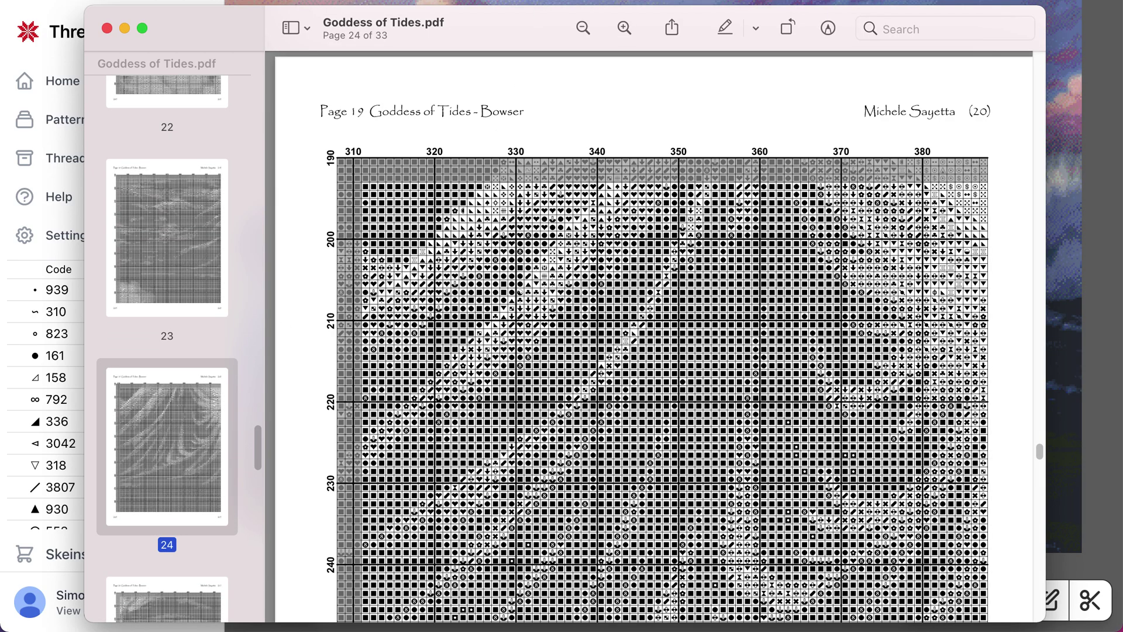
{"action": "key", "text": "super+w"}
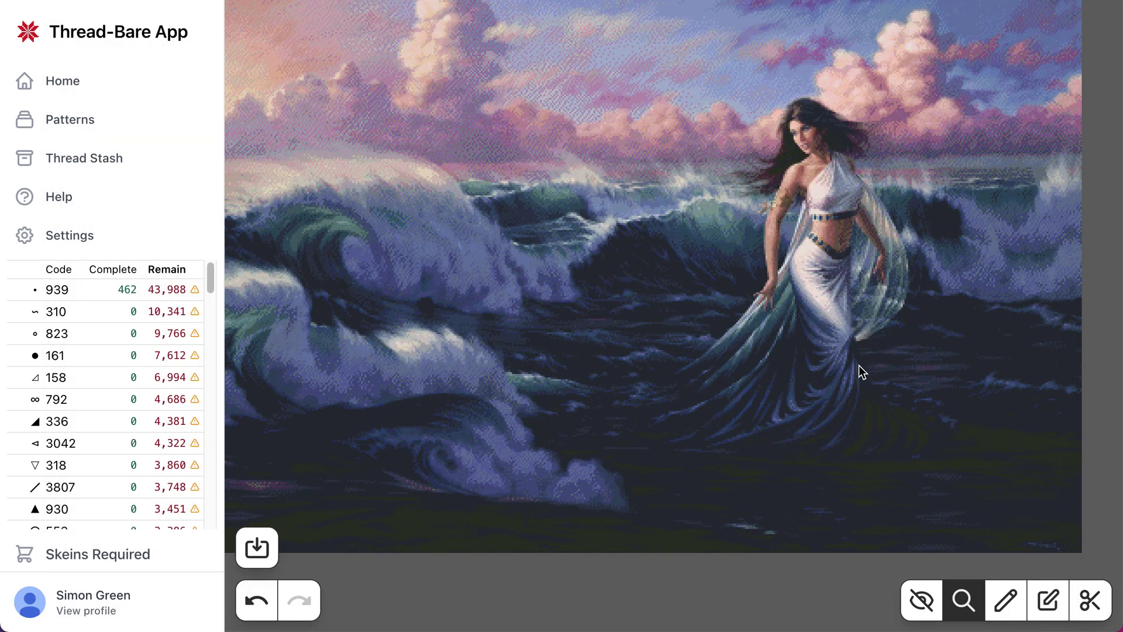
Step: Zoom into the Goddess of Tides stitch grid and pan it slightly
{"action": "scroll", "coordinate": [790, 367], "scroll_direction": "up", "scroll_amount": 10}
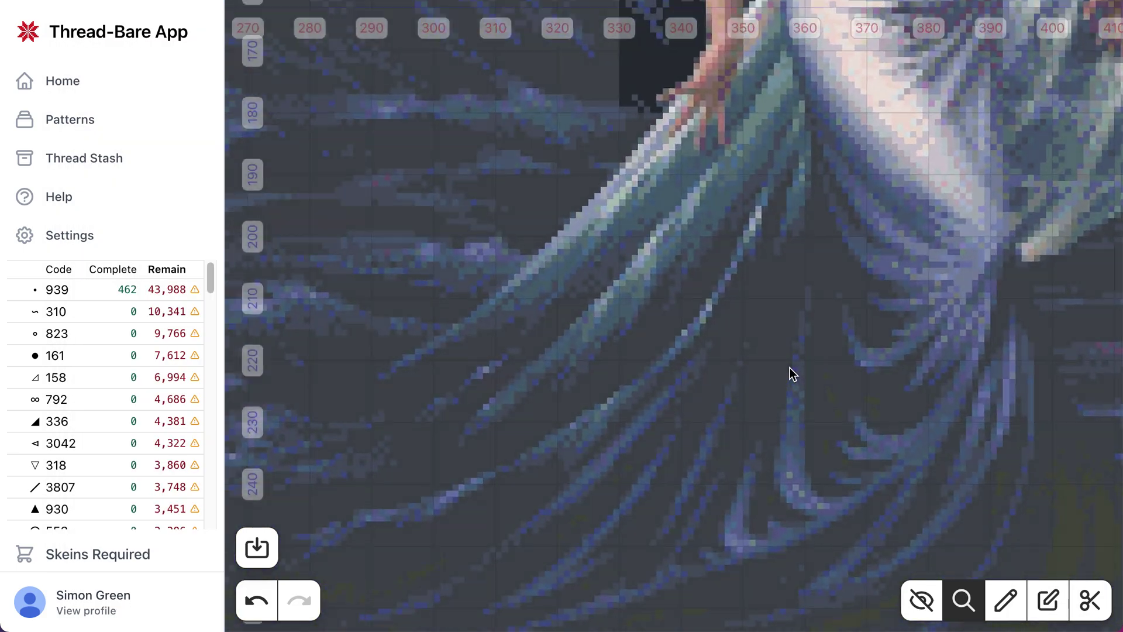
{"action": "scroll", "coordinate": [790, 368], "scroll_direction": "up", "scroll_amount": 10}
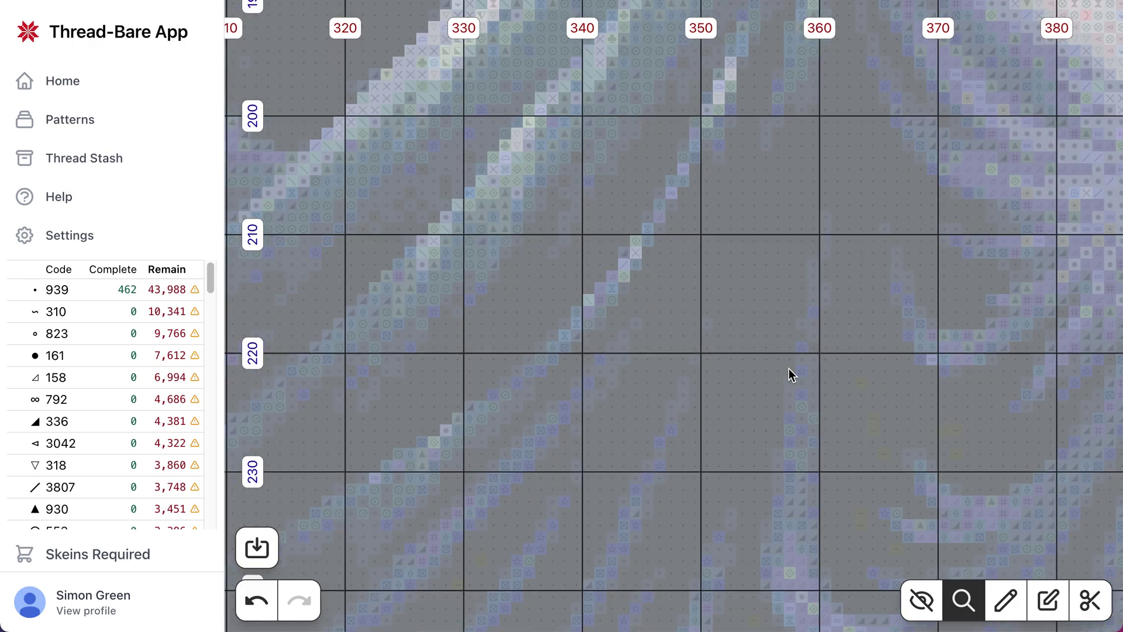
{"action": "scroll", "coordinate": [790, 374], "scroll_direction": "up", "scroll_amount": 4}
{"action": "left_click_drag", "start_coordinate": [685, 406], "coordinate": [782, 241]}
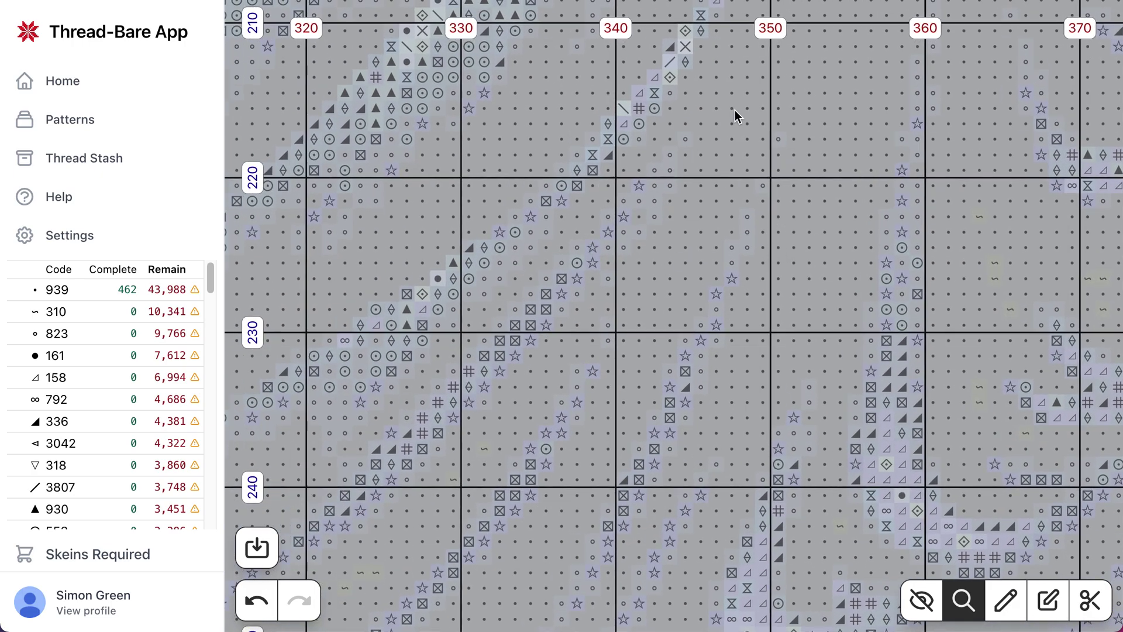
Step: Cycle the highlight through threads 820, 823 and 939 to 336, then bring up PDF page 24
{"action": "left_click", "coordinate": [594, 261]}
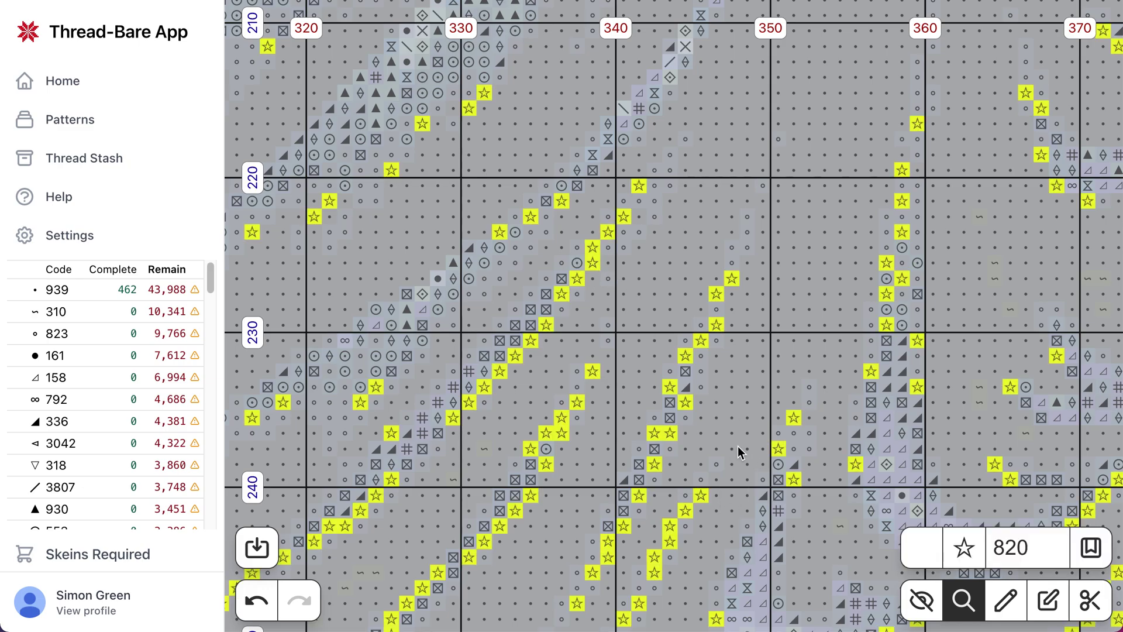
{"action": "left_click", "coordinate": [715, 310]}
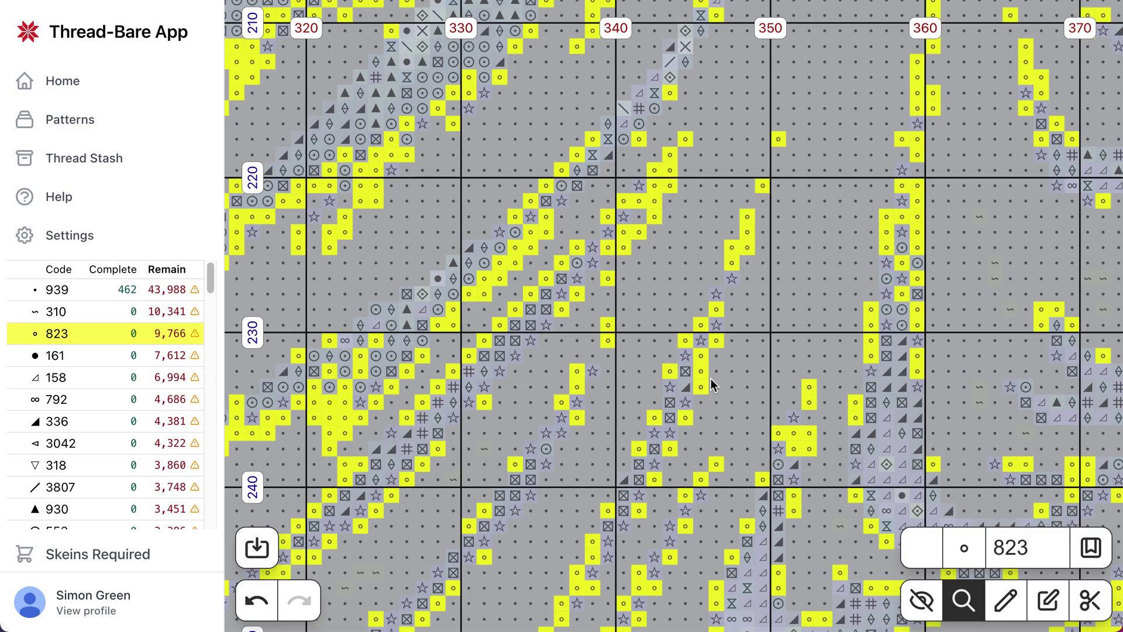
{"action": "left_click", "coordinate": [717, 367]}
{"action": "left_click", "coordinate": [903, 371]}
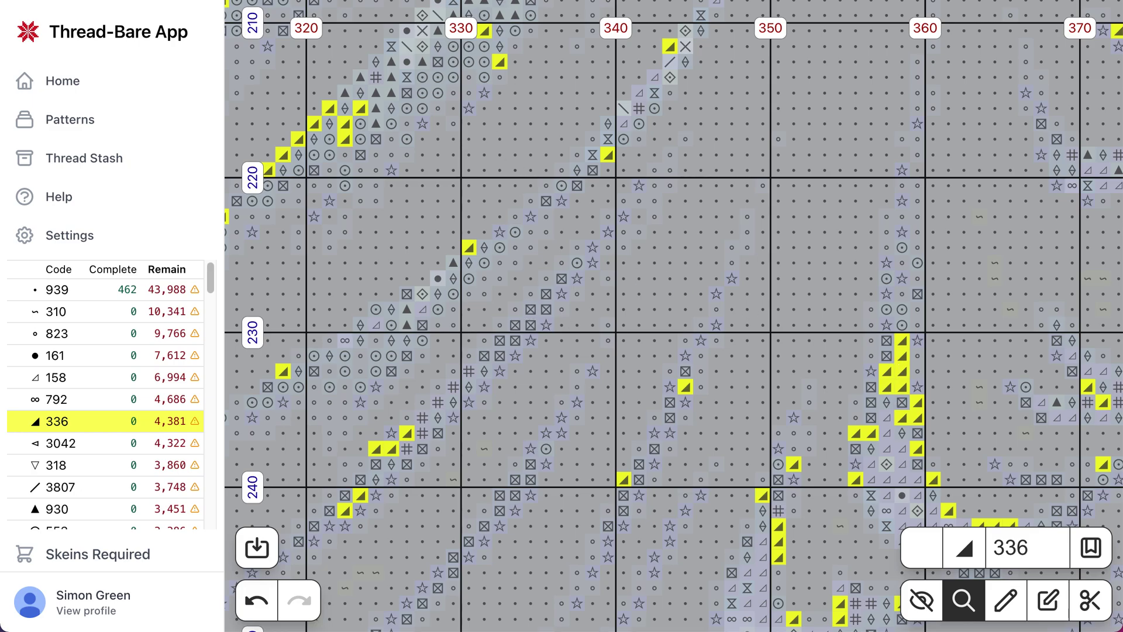
{"action": "key", "text": "super+Tab"}
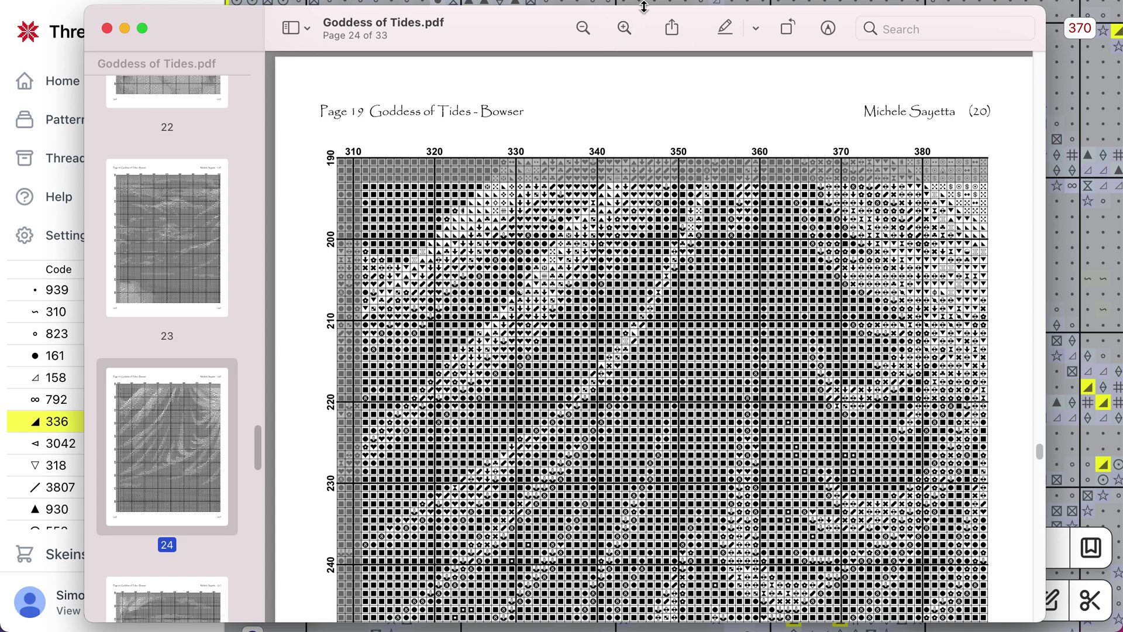
Step: Return to the chart, pan to rows 190–220, and highlight thread 823's circle stitches
{"action": "key", "text": "super+Tab"}
{"action": "left_click_drag", "start_coordinate": [435, 160], "coordinate": [699, 340]}
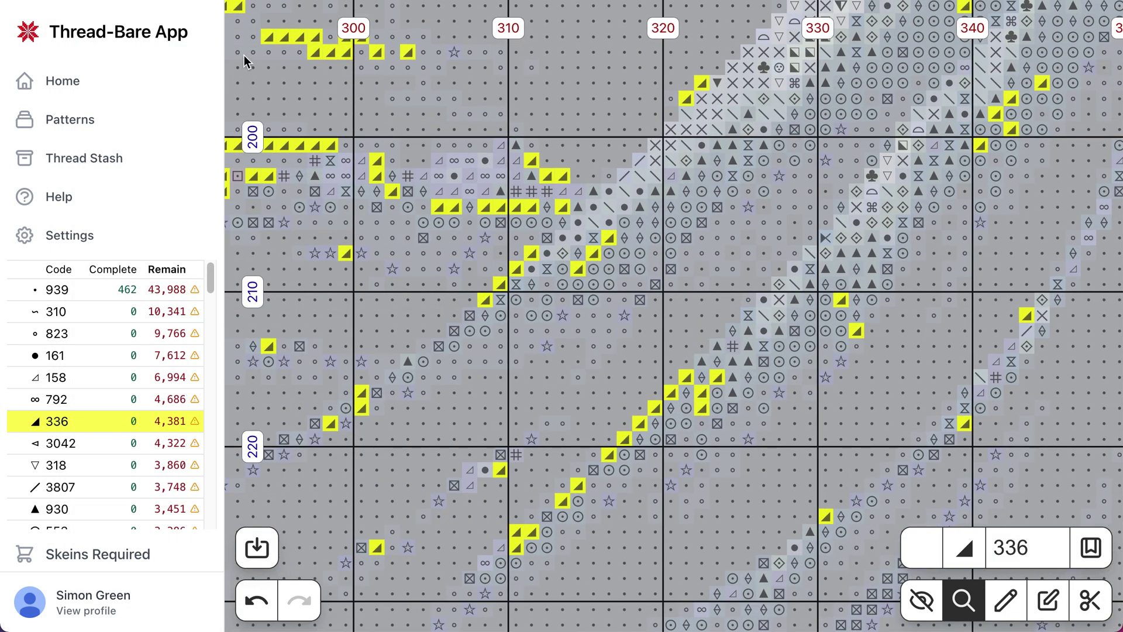
{"action": "left_click_drag", "start_coordinate": [510, 69], "coordinate": [388, 125]}
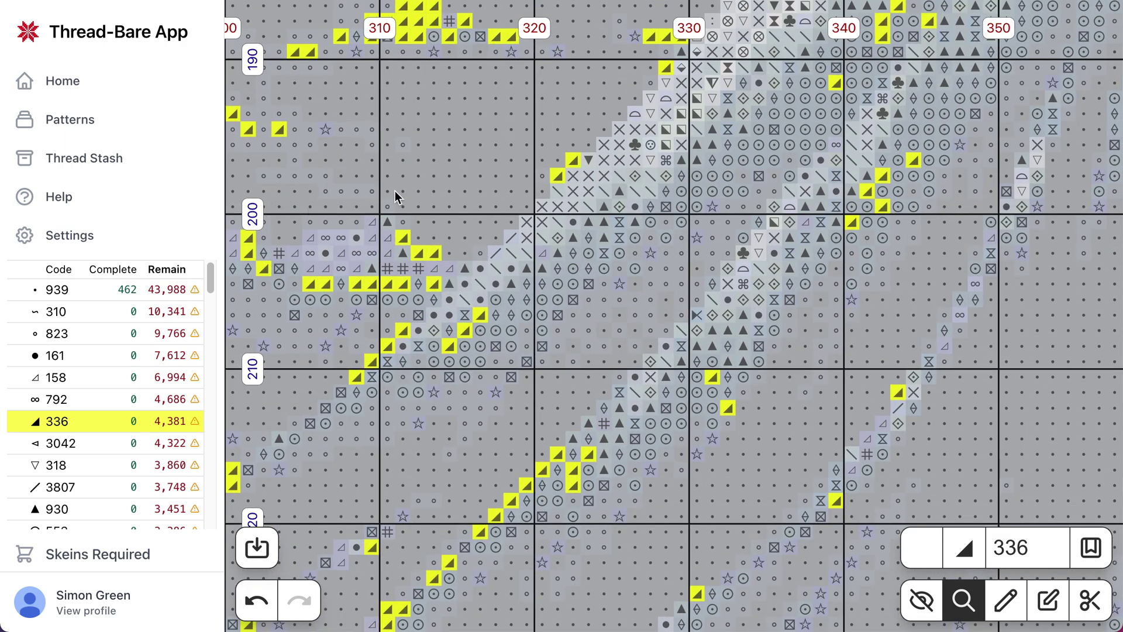
{"action": "left_click", "coordinate": [404, 145]}
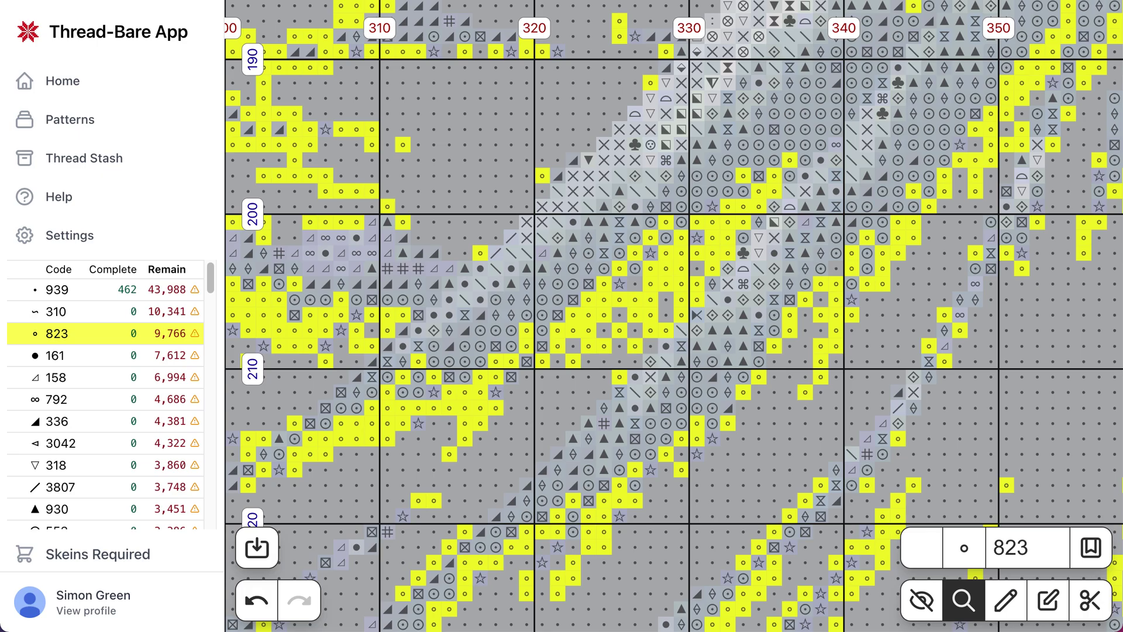
Step: Zoom PDF page 24 in three times to columns 310–340, rows 190–210, checking the flower symbol
{"action": "key", "text": "super+Tab"}
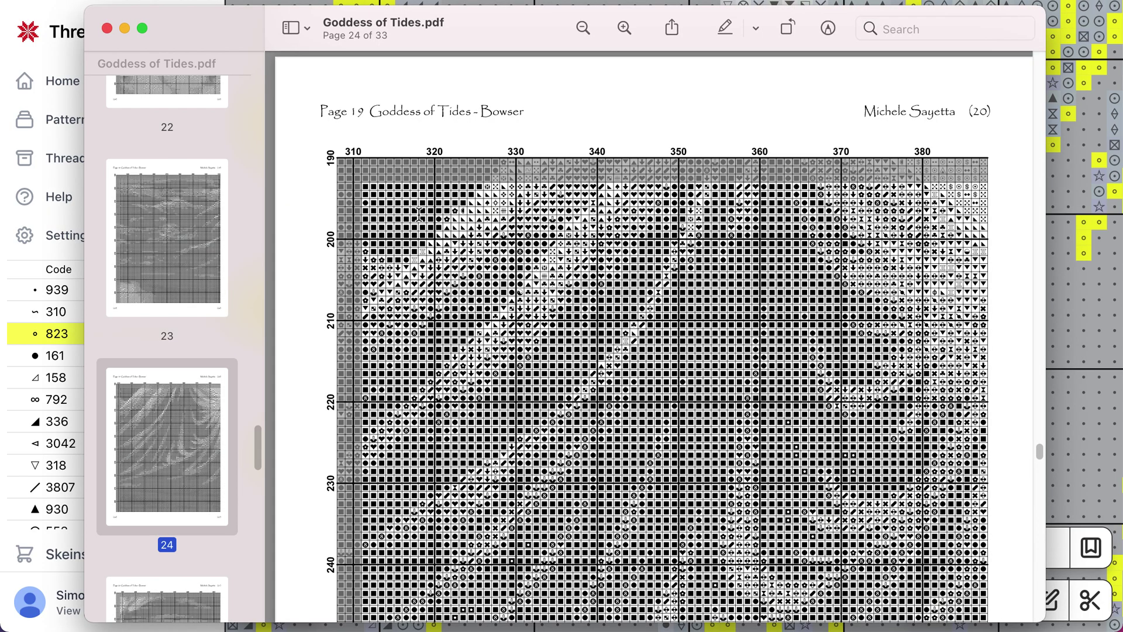
{"action": "left_click", "coordinate": [625, 27]}
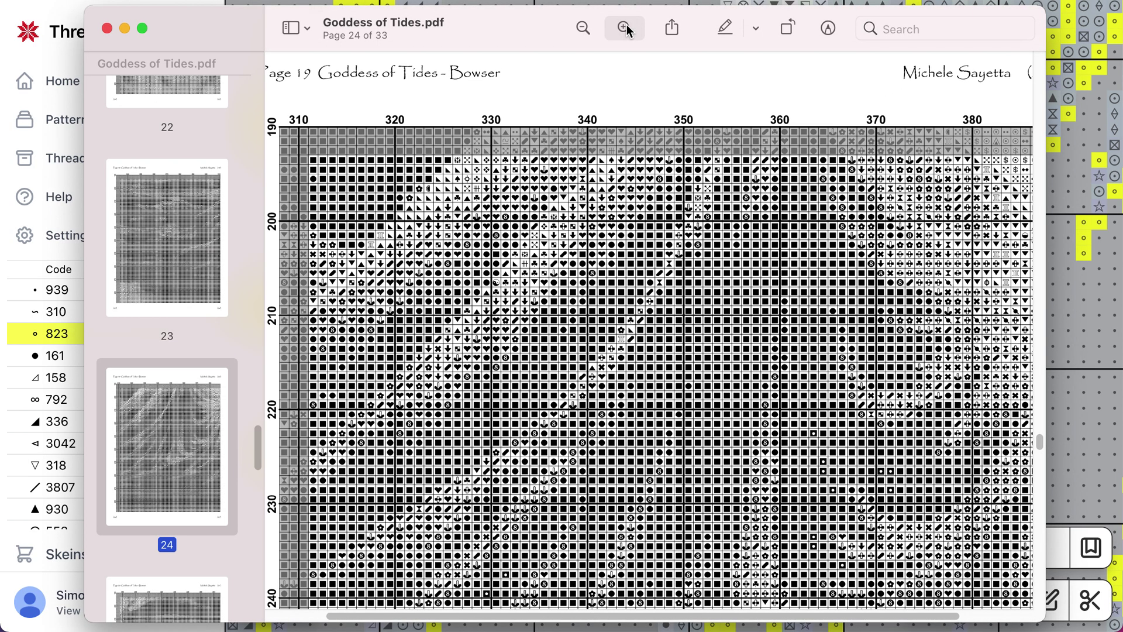
{"action": "scroll", "coordinate": [488, 240], "scroll_direction": "right", "scroll_amount": 3}
{"action": "scroll", "coordinate": [487, 240], "scroll_direction": "left", "scroll_amount": 3}
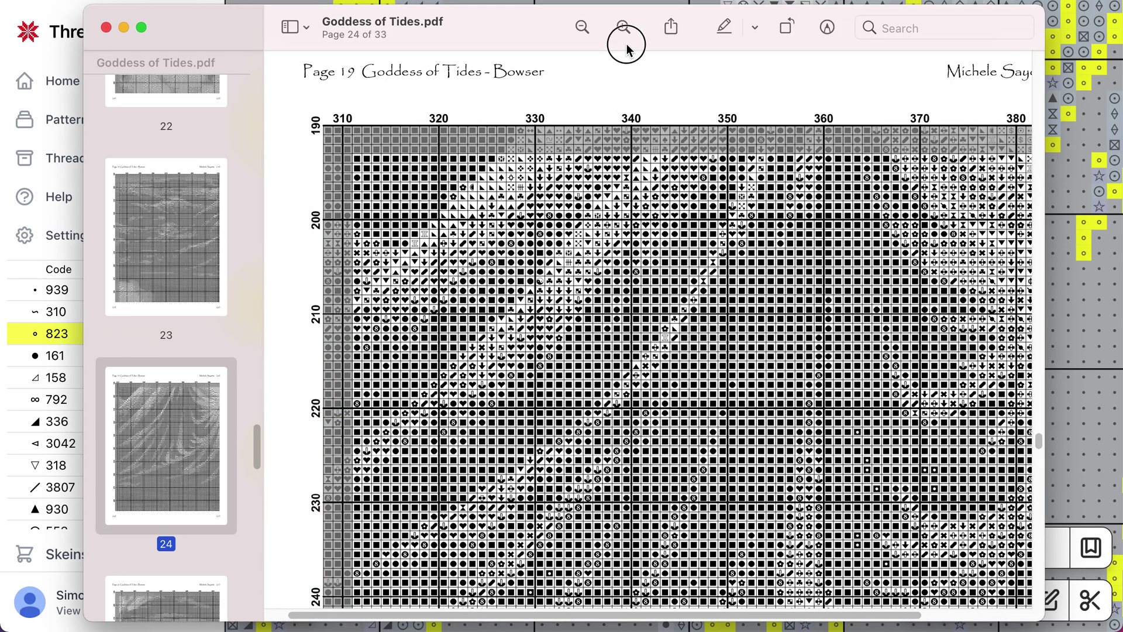
{"action": "left_click", "coordinate": [624, 29]}
{"action": "left_click", "coordinate": [625, 27]}
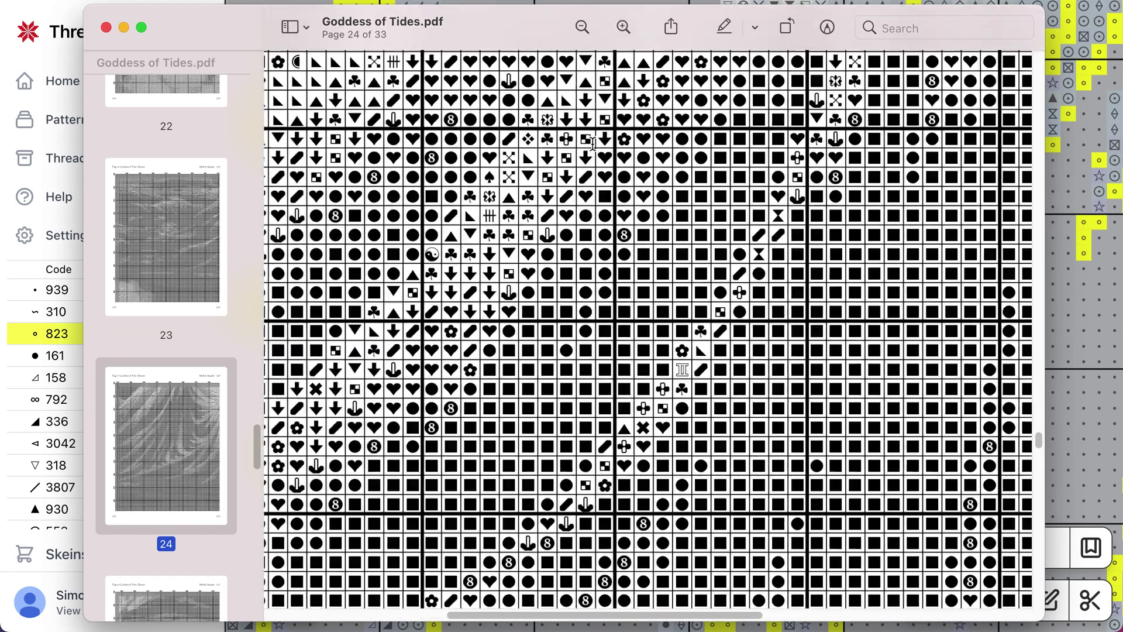
{"action": "scroll", "coordinate": [576, 217], "scroll_direction": "left", "scroll_amount": 10}
{"action": "scroll", "coordinate": [584, 269], "scroll_direction": "up", "scroll_amount": 2}
{"action": "scroll", "coordinate": [583, 268], "scroll_direction": "up", "scroll_amount": 4}
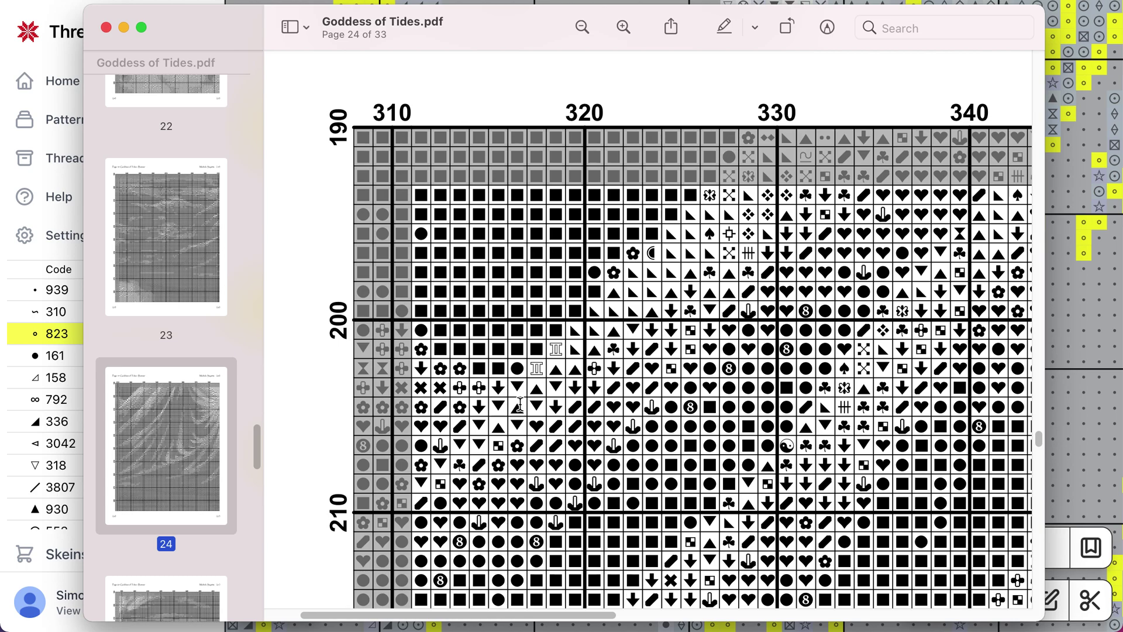
{"action": "left_click", "coordinate": [633, 253]}
{"action": "left_click", "coordinate": [375, 4]}
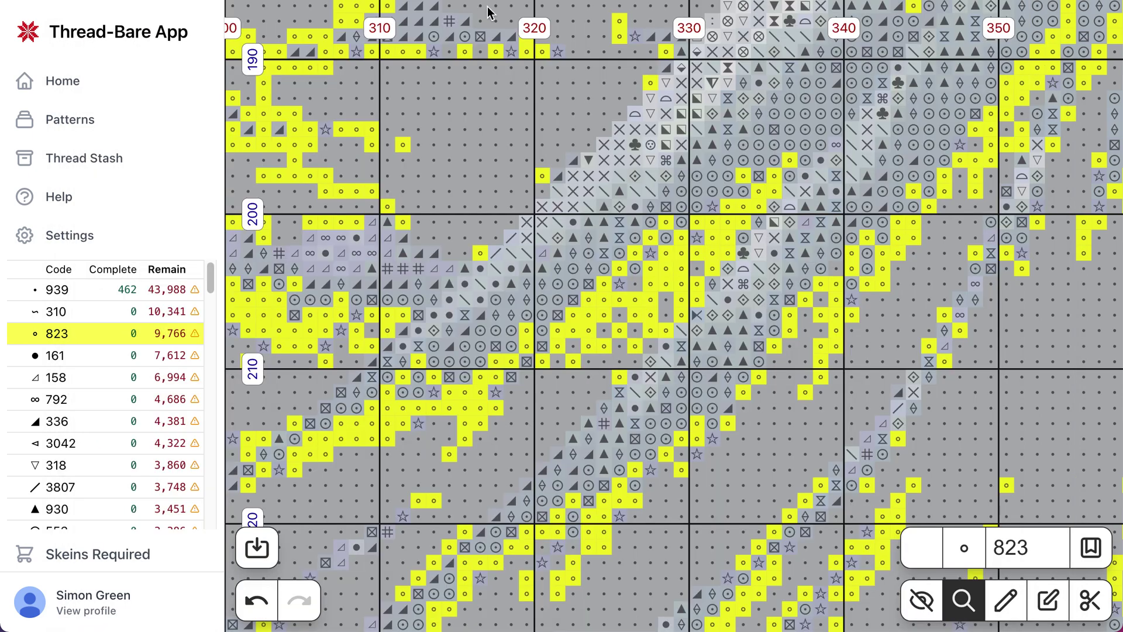
Step: Highlight thread 336's half-square stitches and bring the enlarged PDF page 24 forward
{"action": "left_click", "coordinate": [574, 161]}
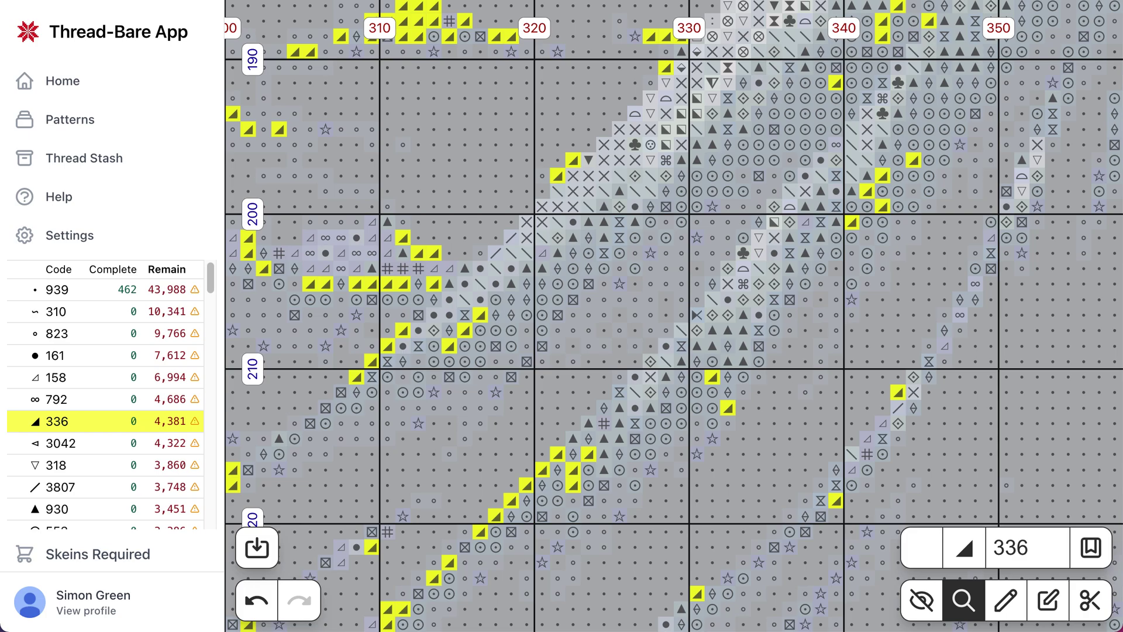
{"action": "key", "text": "super+Tab"}
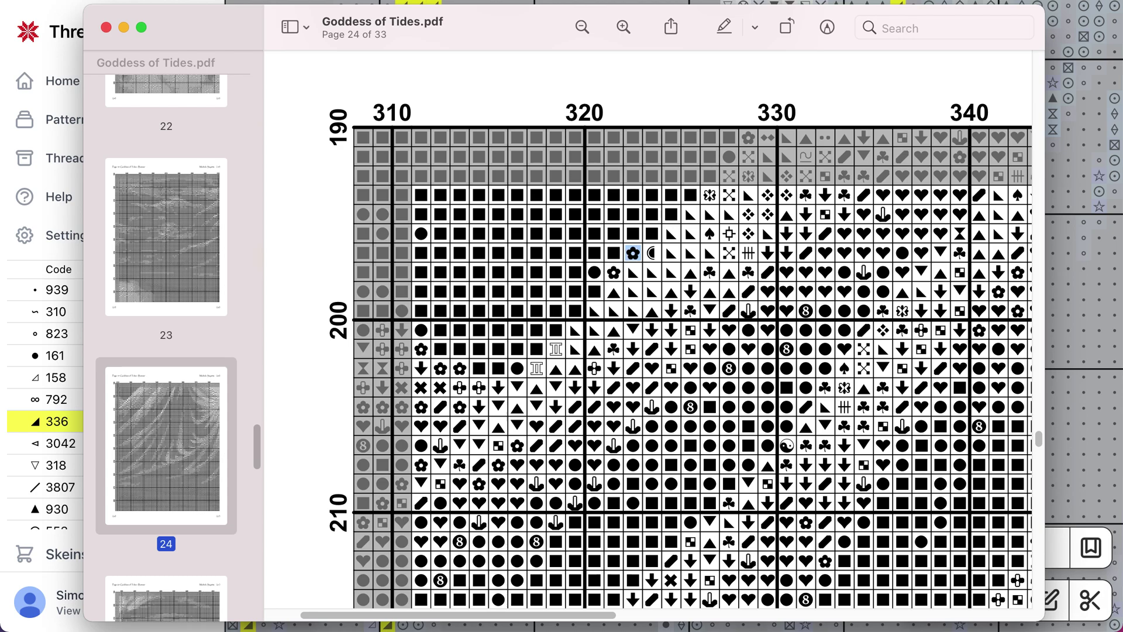
Step: Go to PDF page 3 and select the flower symbol in the DMC 336 floss row
{"action": "scroll", "coordinate": [180, 225], "scroll_direction": "up", "scroll_amount": 20}
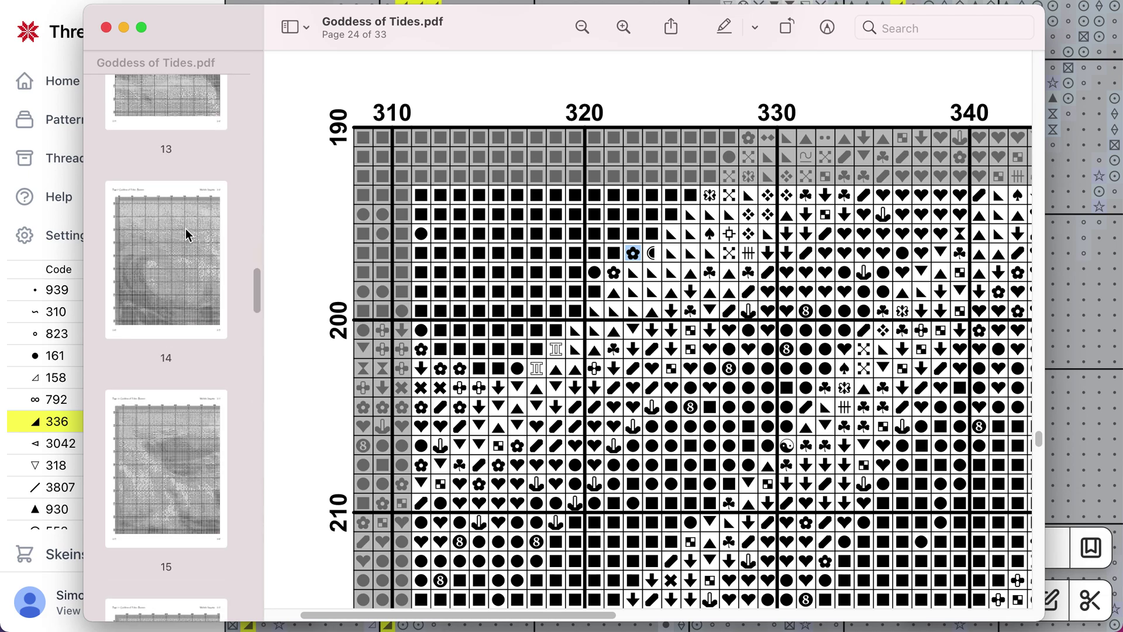
{"action": "scroll", "coordinate": [186, 234], "scroll_direction": "down", "scroll_amount": 5}
{"action": "left_click", "coordinate": [185, 394]}
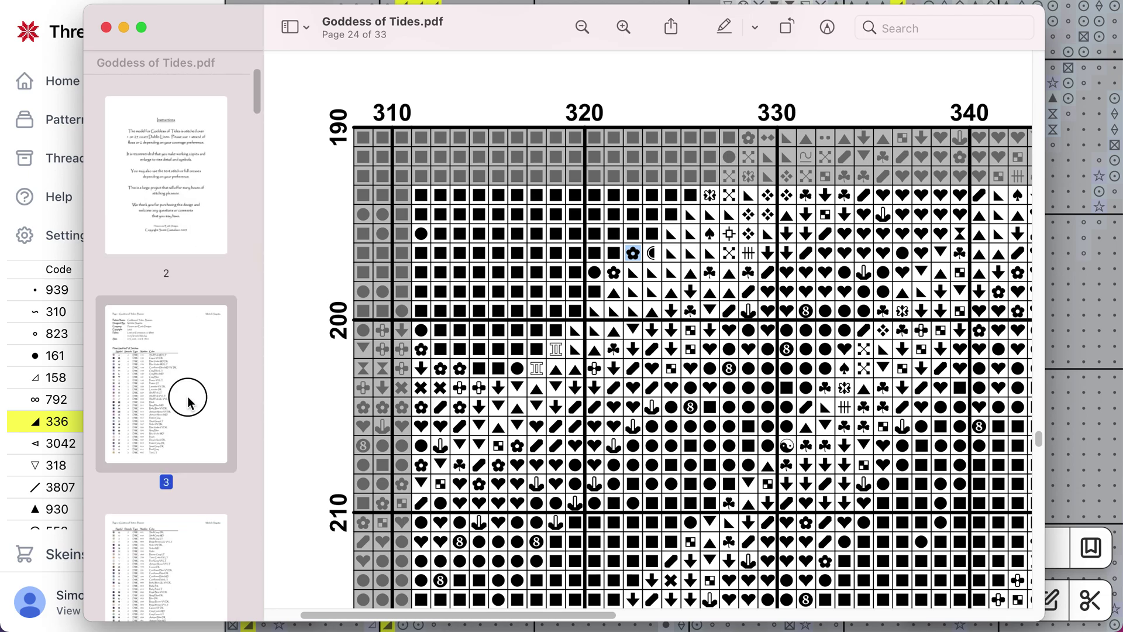
{"action": "scroll", "coordinate": [421, 402], "scroll_direction": "down", "scroll_amount": 15}
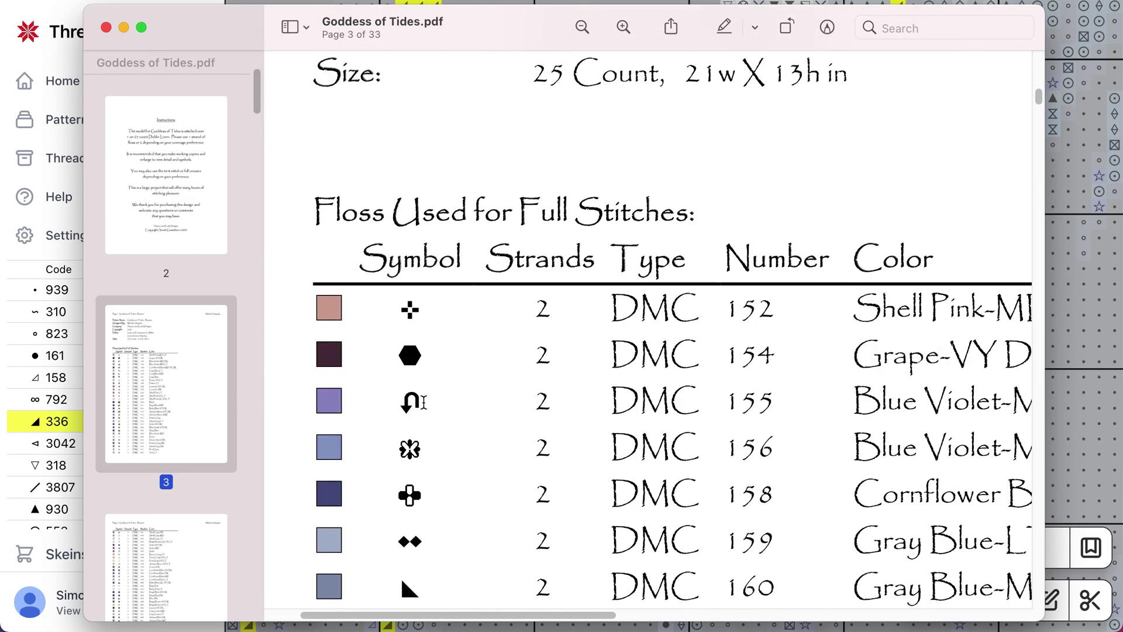
{"action": "scroll", "coordinate": [424, 402], "scroll_direction": "down", "scroll_amount": 8}
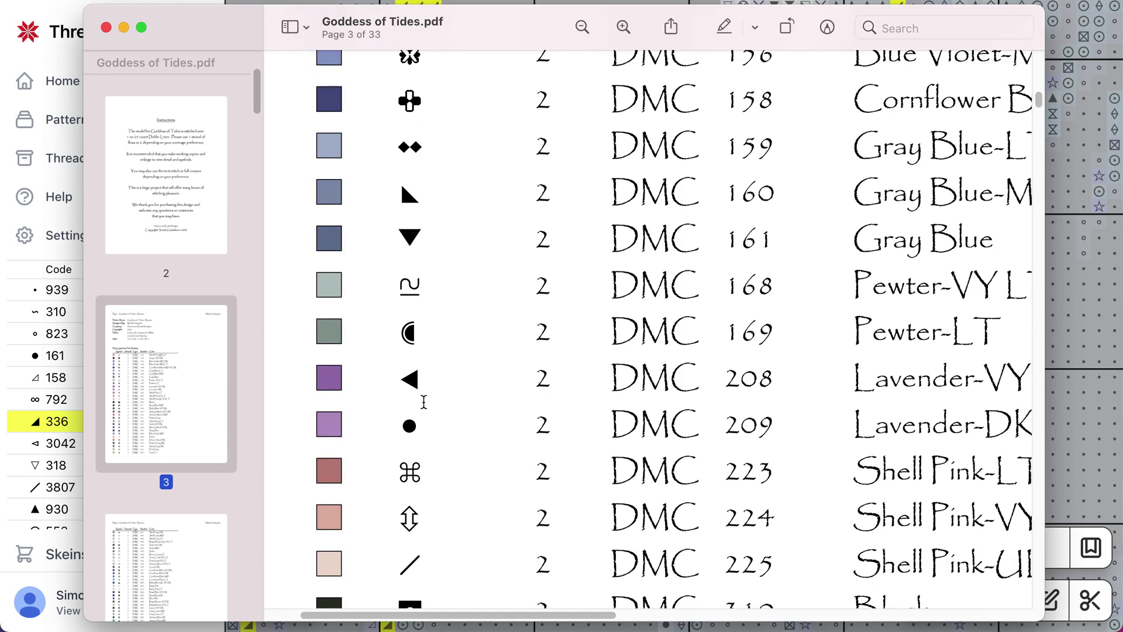
{"action": "scroll", "coordinate": [423, 403], "scroll_direction": "down", "scroll_amount": 2}
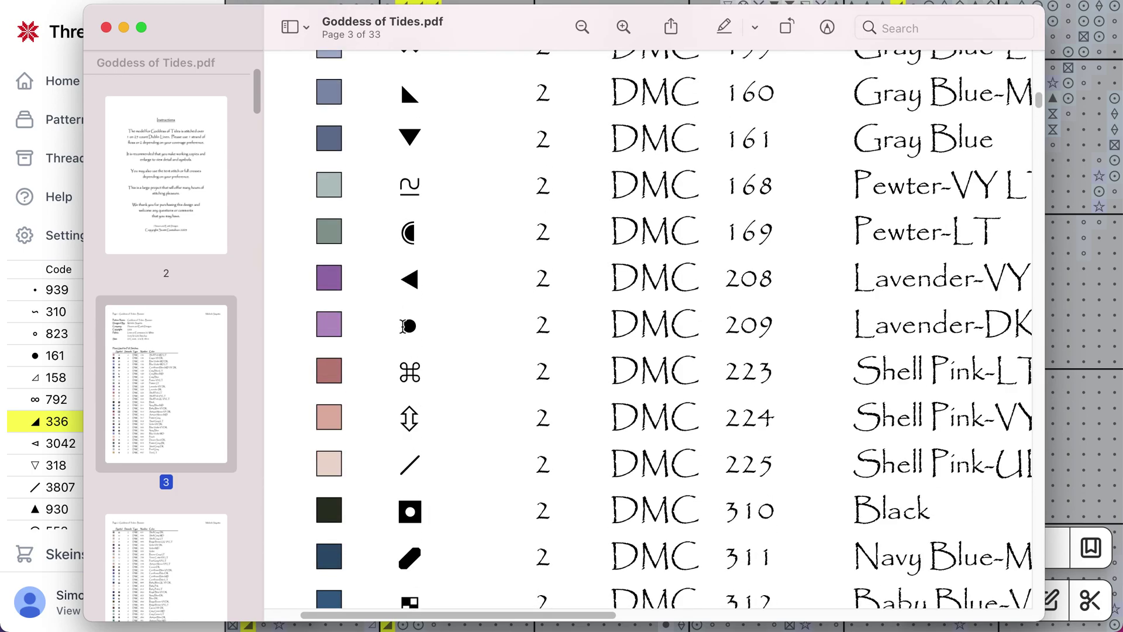
{"action": "left_click_drag", "start_coordinate": [403, 326], "coordinate": [426, 326]}
{"action": "scroll", "coordinate": [467, 387], "scroll_direction": "down", "scroll_amount": 5}
{"action": "scroll", "coordinate": [467, 390], "scroll_direction": "down", "scroll_amount": 5}
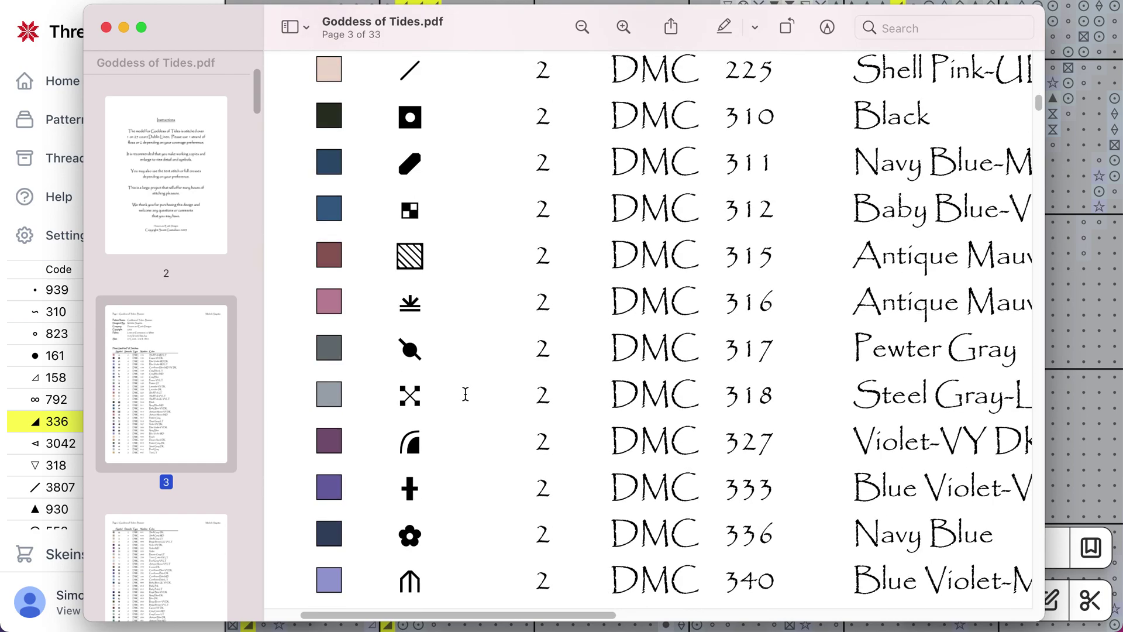
{"action": "left_click_drag", "start_coordinate": [405, 528], "coordinate": [444, 543]}
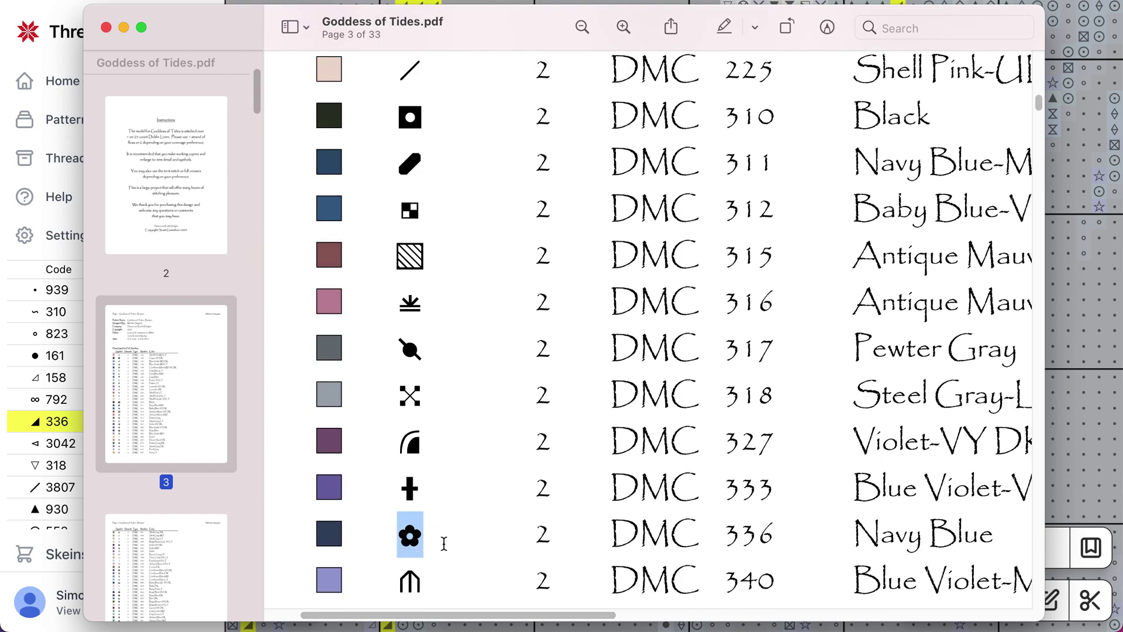
Step: Find and select 823 further down the floss table, then return to the chart
{"action": "scroll", "coordinate": [401, 523], "scroll_direction": "down", "scroll_amount": 20}
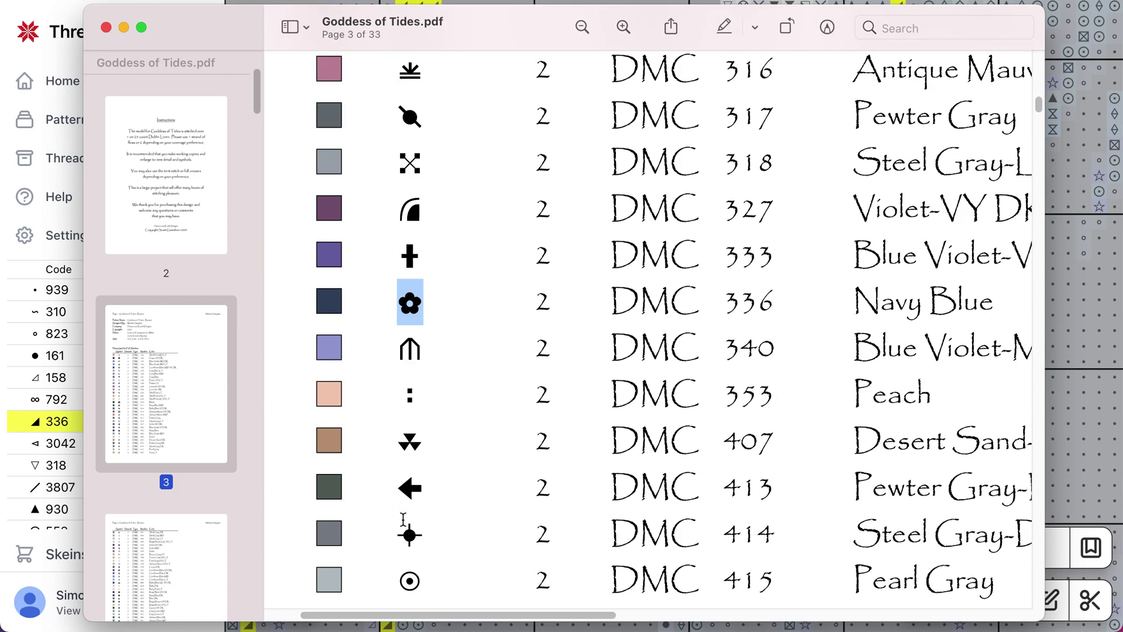
{"action": "scroll", "coordinate": [412, 517], "scroll_direction": "down", "scroll_amount": 15}
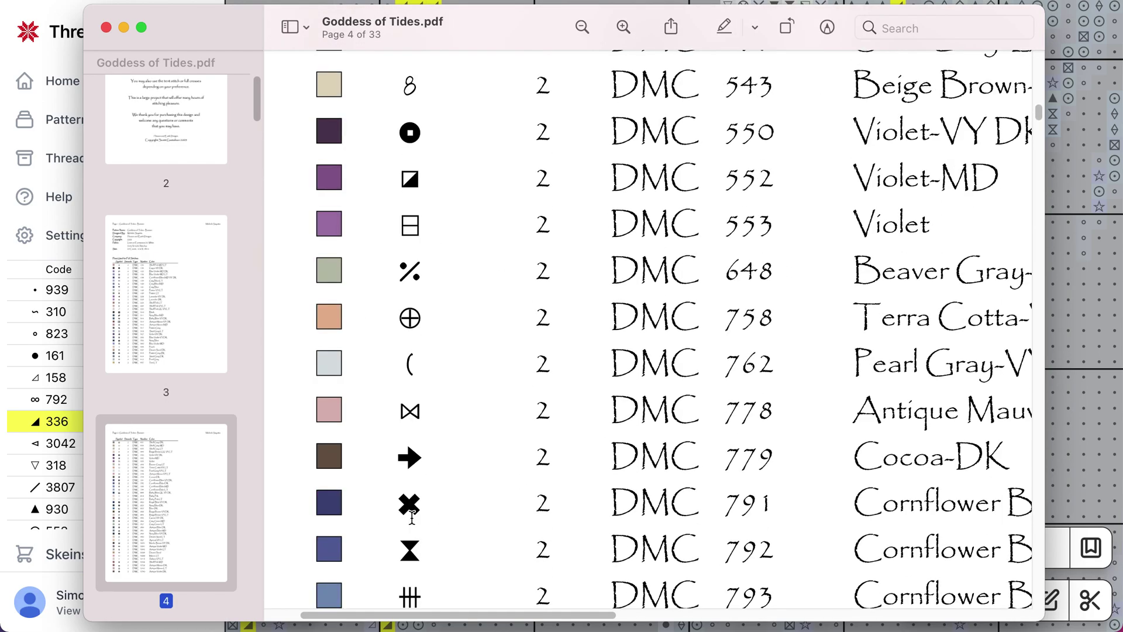
{"action": "scroll", "coordinate": [412, 518], "scroll_direction": "down", "scroll_amount": 1}
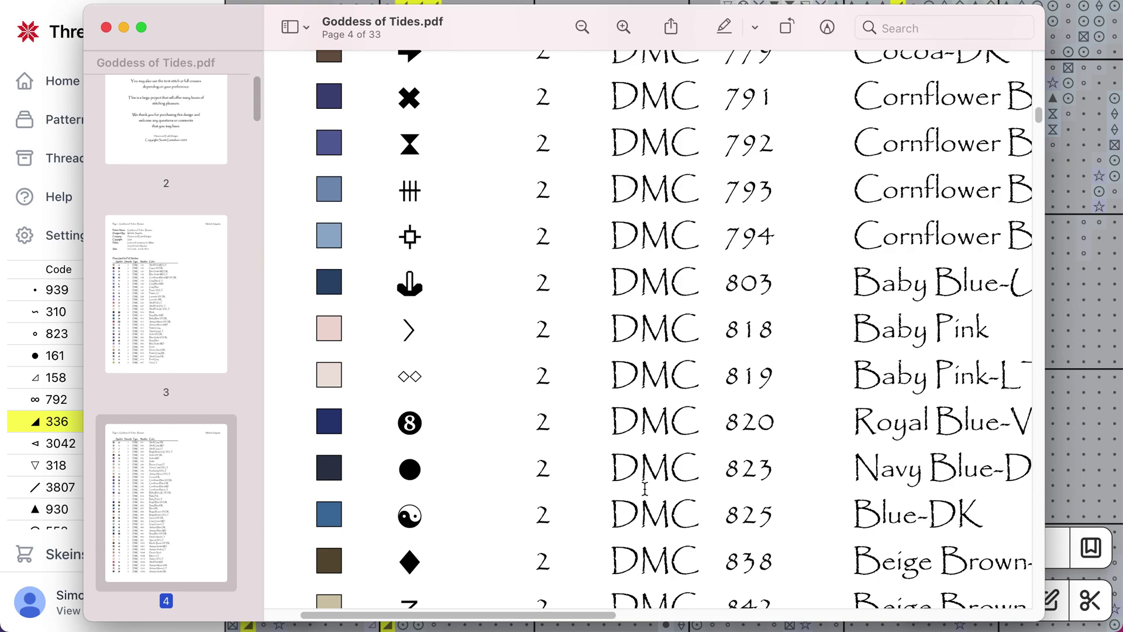
{"action": "left_click_drag", "start_coordinate": [719, 468], "coordinate": [786, 467]}
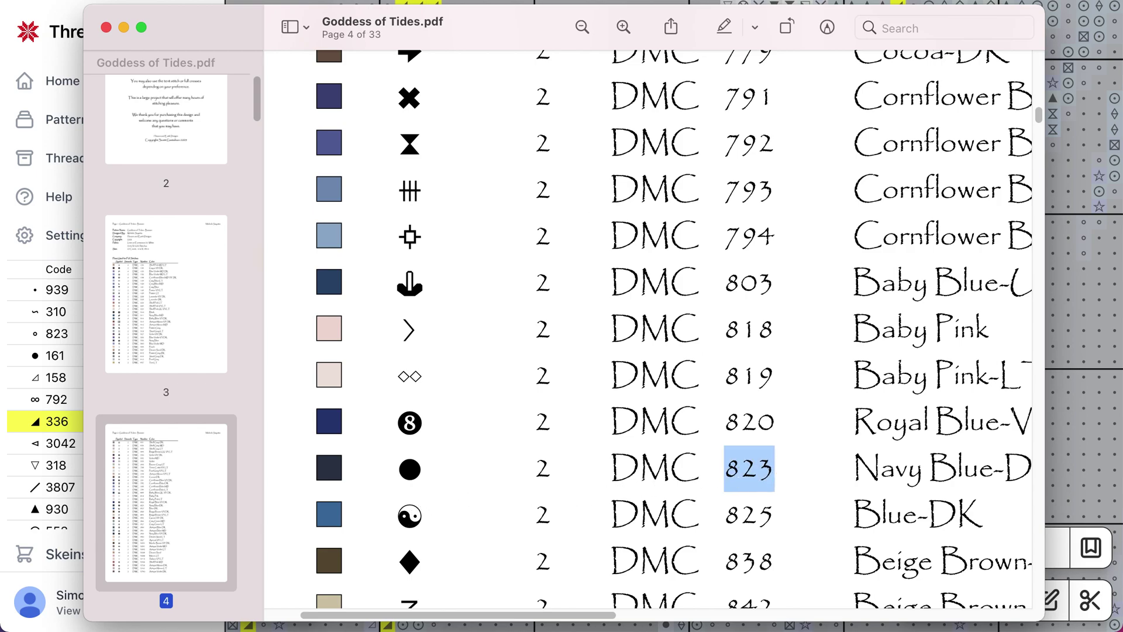
{"action": "key", "text": "super+Tab"}
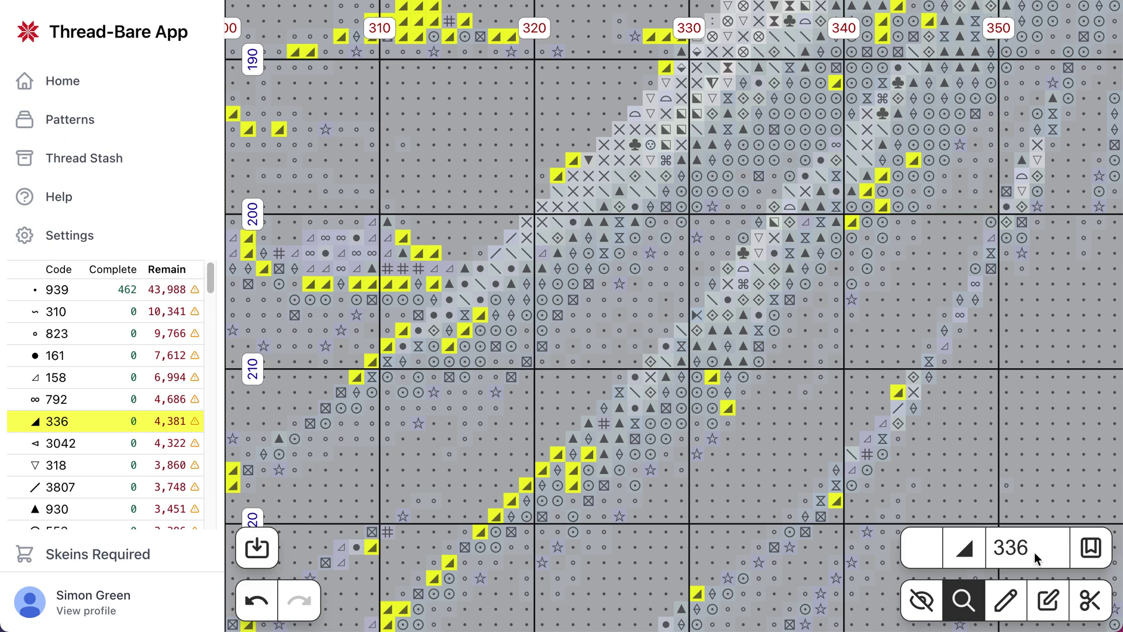
Step: Toggle highlights between threads 823 and 939, ending with all 939 dot stitches highlighted
{"action": "left_click", "coordinate": [542, 175]}
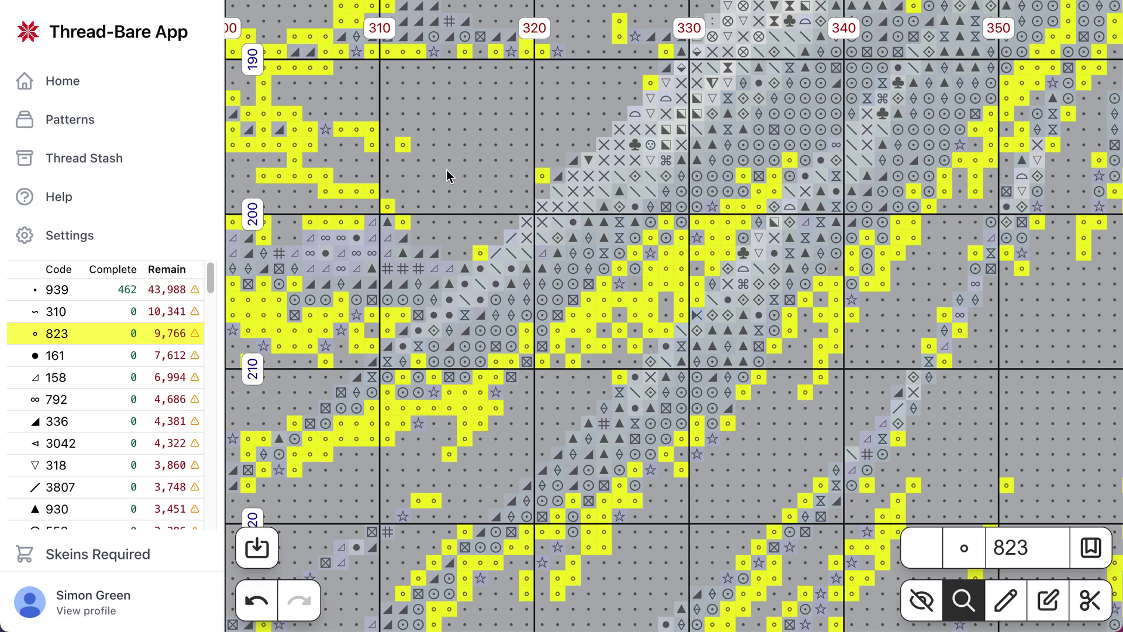
{"action": "left_click", "coordinate": [403, 159]}
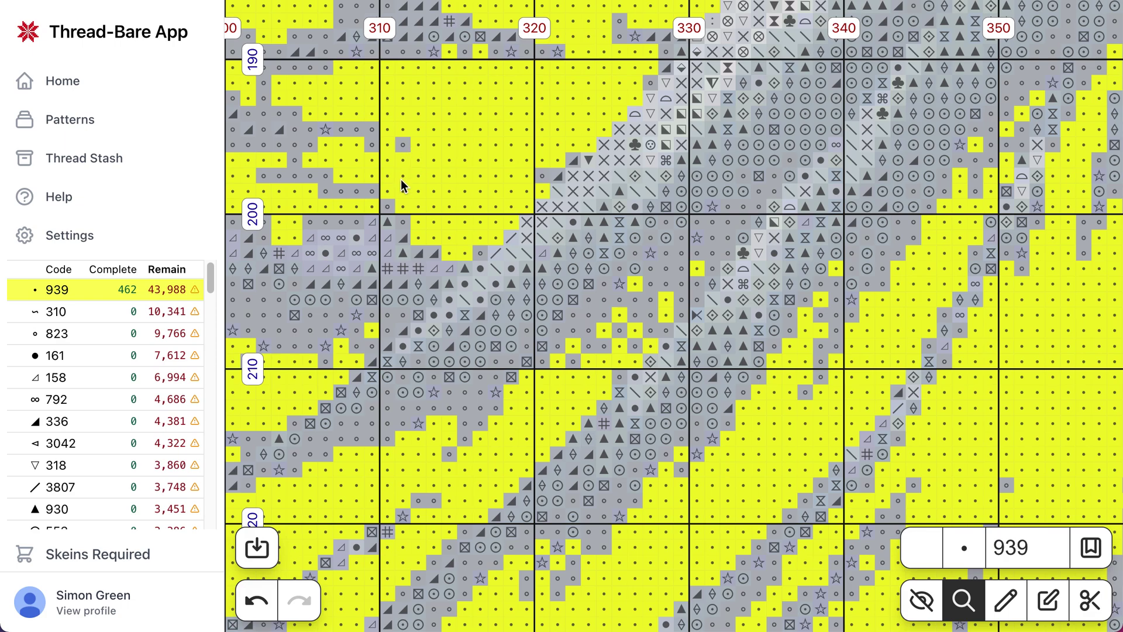
{"action": "left_click", "coordinate": [402, 146]}
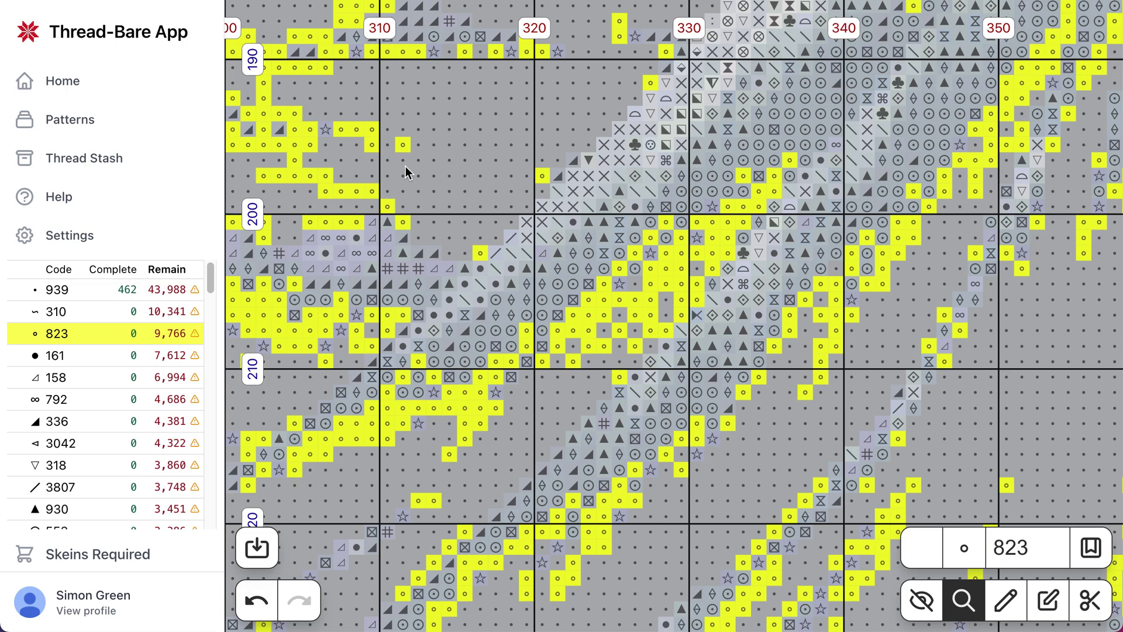
{"action": "left_click", "coordinate": [406, 167]}
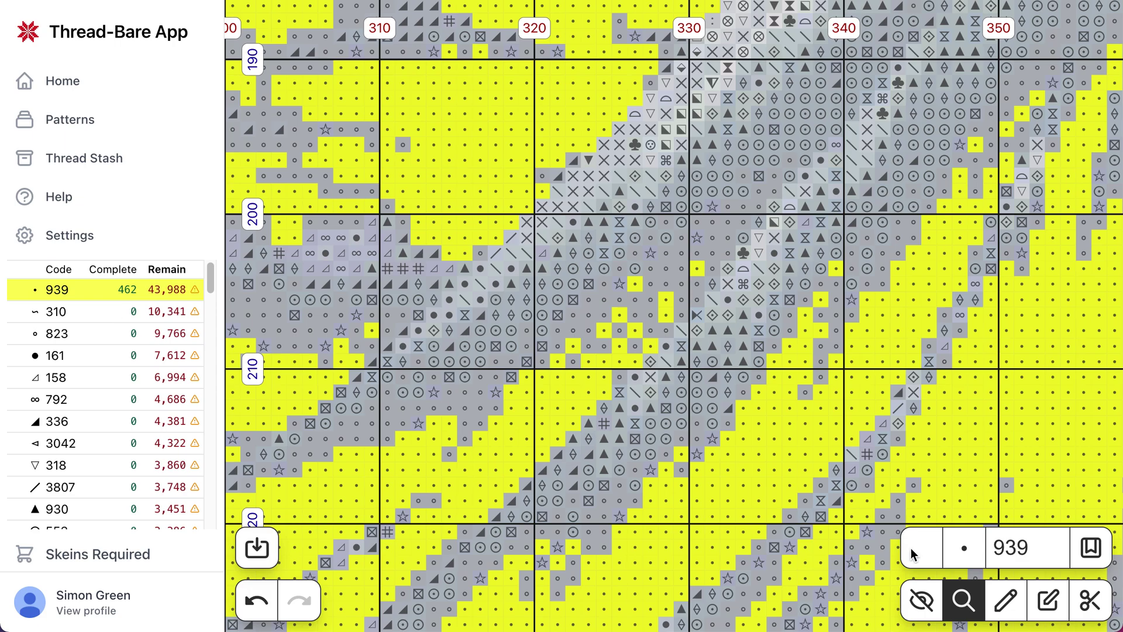
{"action": "left_click", "coordinate": [471, 226]}
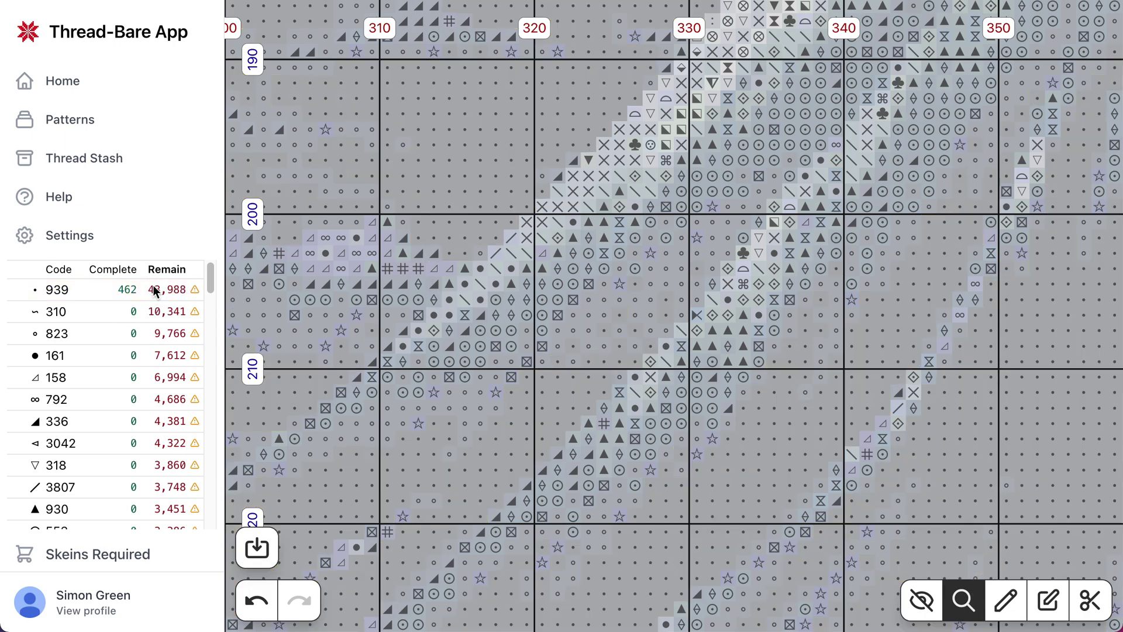
{"action": "left_click", "coordinate": [107, 286]}
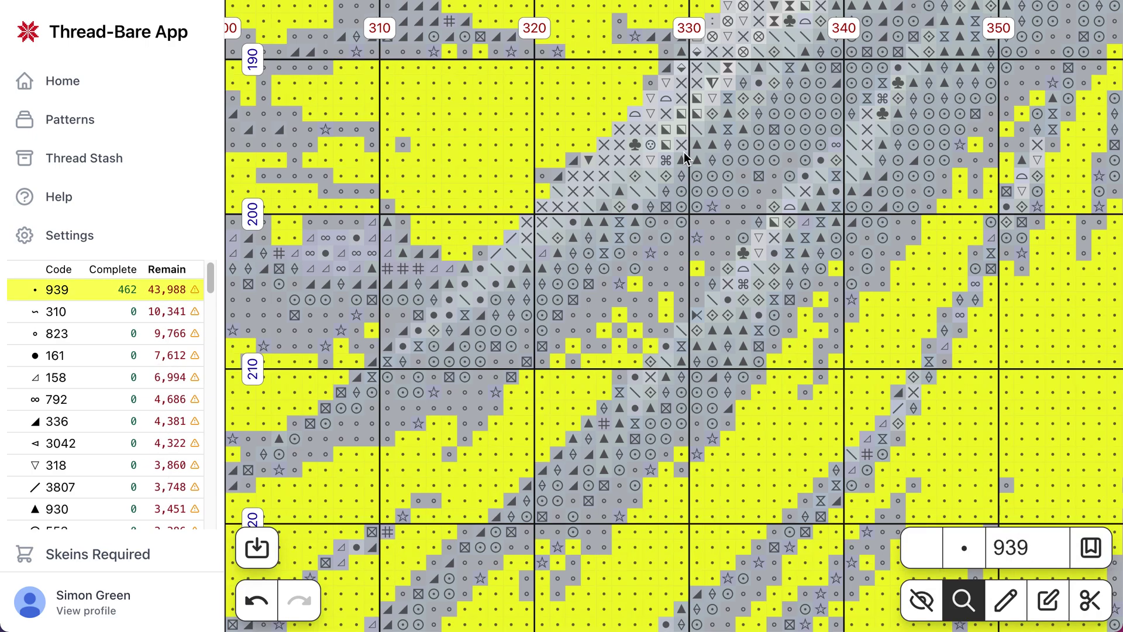
{"action": "scroll", "coordinate": [686, 156], "scroll_direction": "down", "scroll_amount": 5}
Step: Zoom to the hair and pencil the thread 939 stitches in columns 379–390 and beyond as complete
{"action": "scroll", "coordinate": [672, 410], "scroll_direction": "up", "scroll_amount": 8}
{"action": "scroll", "coordinate": [673, 410], "scroll_direction": "right", "scroll_amount": 5}
{"action": "scroll", "coordinate": [843, 233], "scroll_direction": "right", "scroll_amount": 5}
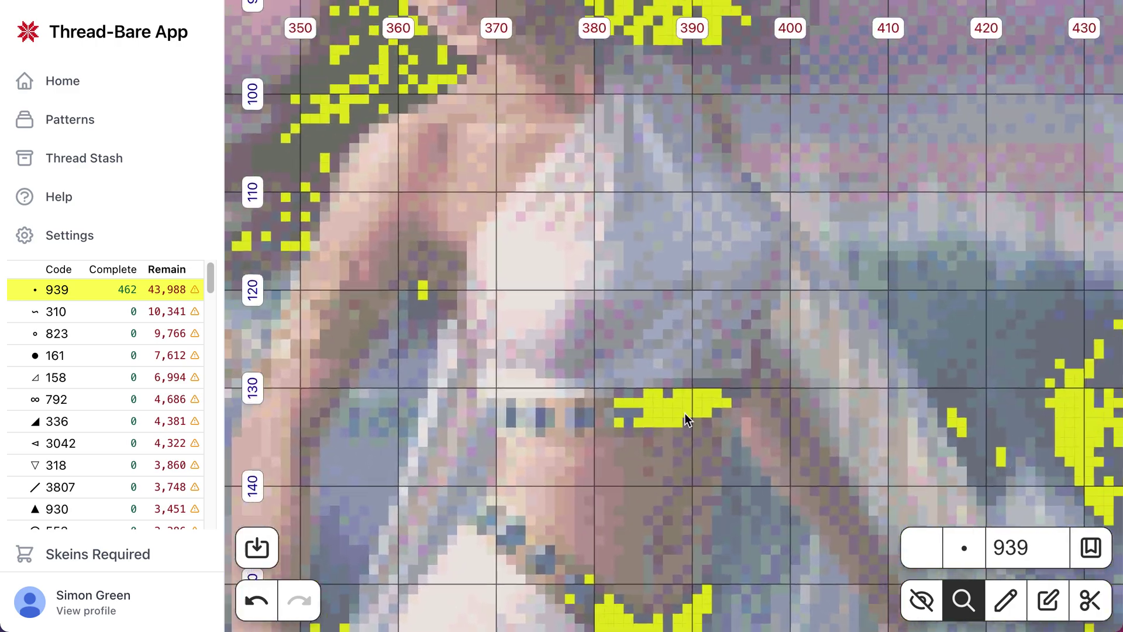
{"action": "scroll", "coordinate": [575, 371], "scroll_direction": "up", "scroll_amount": 5}
{"action": "scroll", "coordinate": [948, 151], "scroll_direction": "left", "scroll_amount": 5}
{"action": "scroll", "coordinate": [647, 514], "scroll_direction": "down", "scroll_amount": 5}
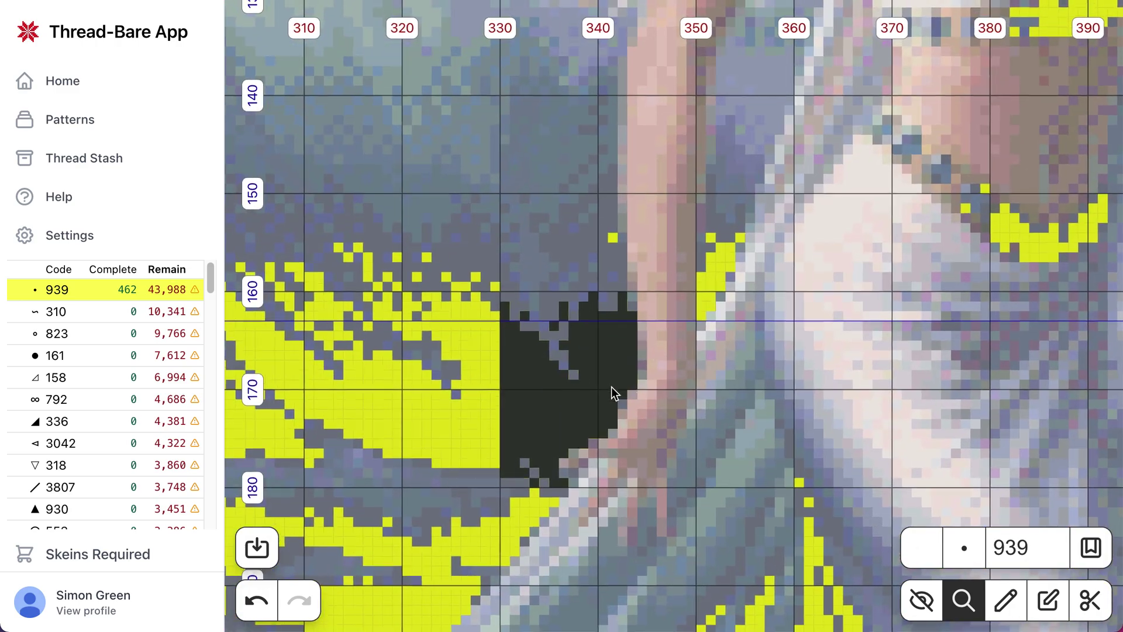
{"action": "scroll", "coordinate": [770, 386], "scroll_direction": "right", "scroll_amount": 1}
{"action": "scroll", "coordinate": [769, 390], "scroll_direction": "right", "scroll_amount": 4}
{"action": "scroll", "coordinate": [769, 390], "scroll_direction": "up", "scroll_amount": 5}
{"action": "scroll", "coordinate": [715, 304], "scroll_direction": "up", "scroll_amount": 5}
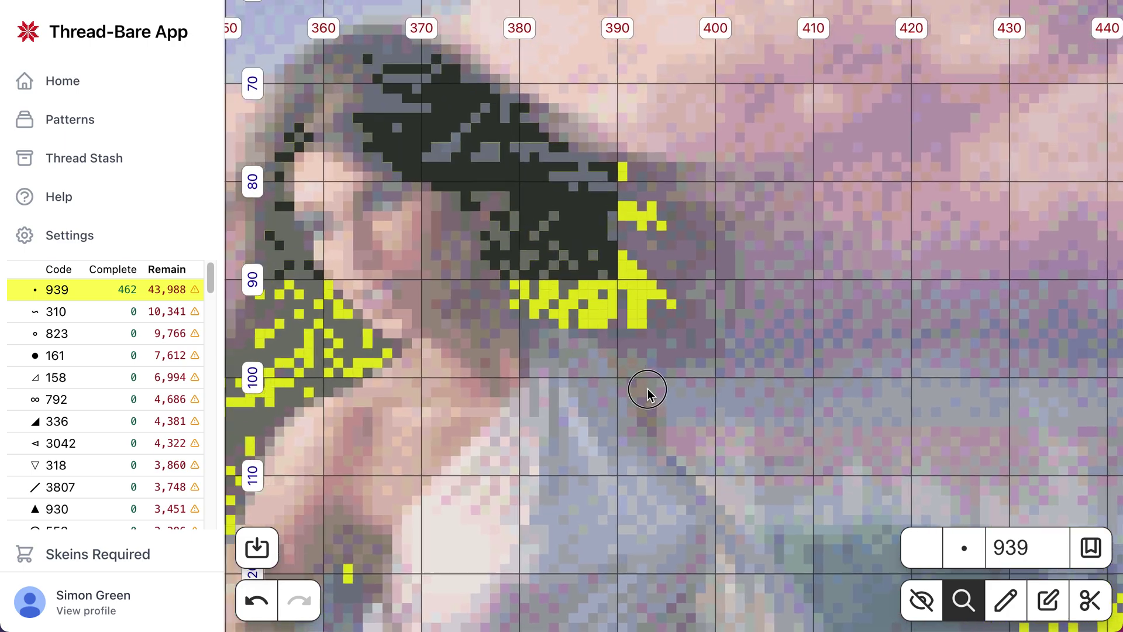
{"action": "scroll", "coordinate": [659, 391], "scroll_direction": "up", "scroll_amount": 2}
{"action": "scroll", "coordinate": [659, 391], "scroll_direction": "up", "scroll_amount": 2}
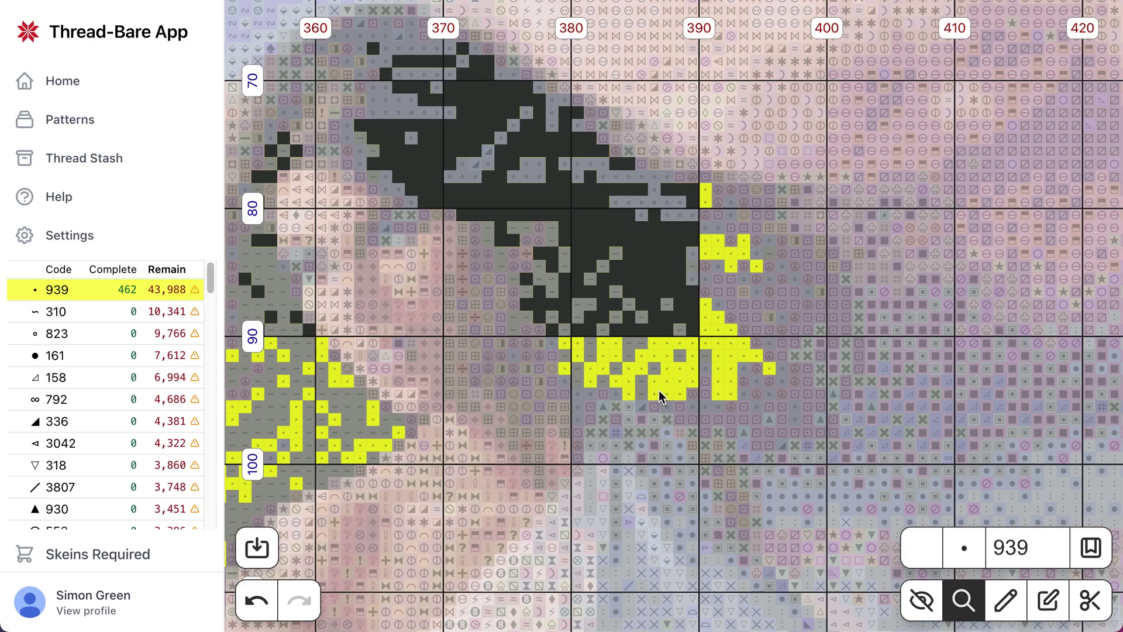
{"action": "left_click", "coordinate": [1006, 600]}
{"action": "mouse_move", "coordinate": [747, 359]}
{"action": "left_mouse_down"}
{"action": "mouse_move", "coordinate": [715, 329]}
{"action": "mouse_move", "coordinate": [728, 263]}
{"action": "mouse_move", "coordinate": [704, 176]}
{"action": "mouse_move", "coordinate": [710, 251]}
{"action": "left_mouse_up"}
{"action": "left_click_drag", "start_coordinate": [683, 395], "coordinate": [672, 380]}
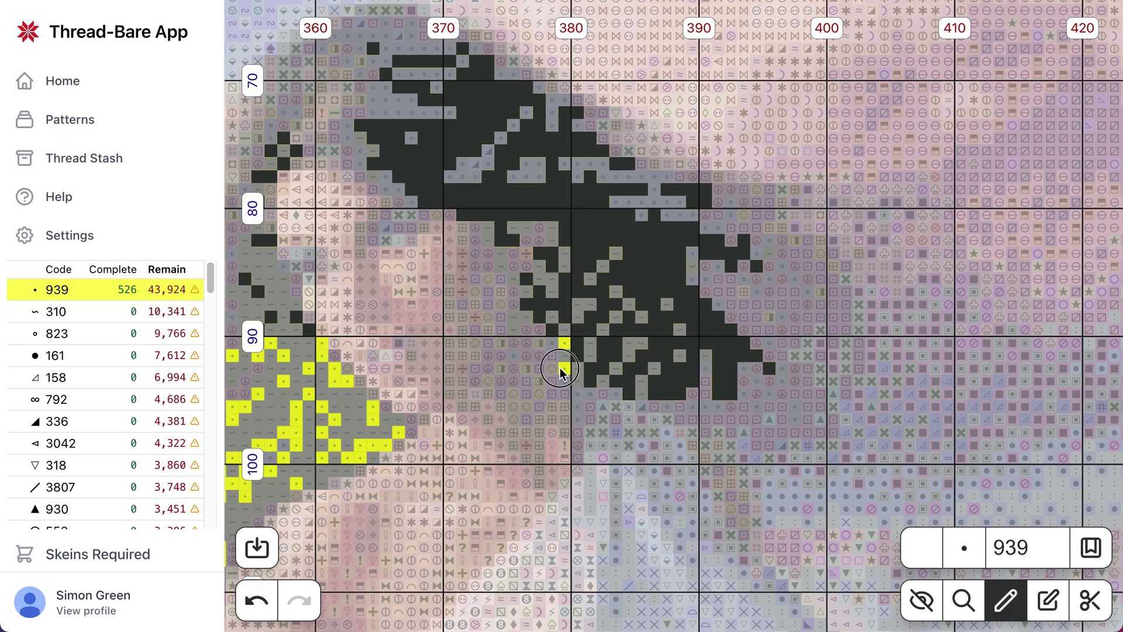
{"action": "left_click_drag", "start_coordinate": [561, 369], "coordinate": [565, 343]}
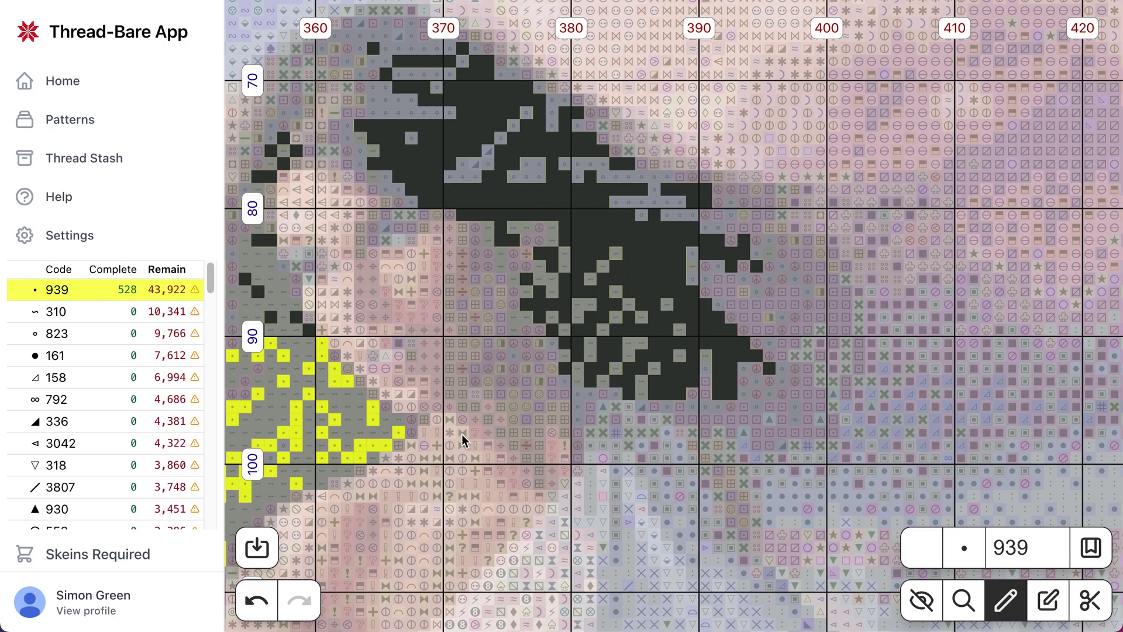
Step: Mark the 939 stitches near columns 363–372 as complete
{"action": "left_click", "coordinate": [414, 430]}
{"action": "mouse_move", "coordinate": [414, 430]}
{"action": "left_mouse_down"}
{"action": "mouse_move", "coordinate": [346, 445]}
{"action": "mouse_move", "coordinate": [355, 457]}
{"action": "mouse_move", "coordinate": [379, 401]}
{"action": "mouse_move", "coordinate": [334, 376]}
{"action": "mouse_move", "coordinate": [329, 369]}
{"action": "mouse_move", "coordinate": [349, 379]}
{"action": "mouse_move", "coordinate": [321, 345]}
{"action": "left_mouse_up"}
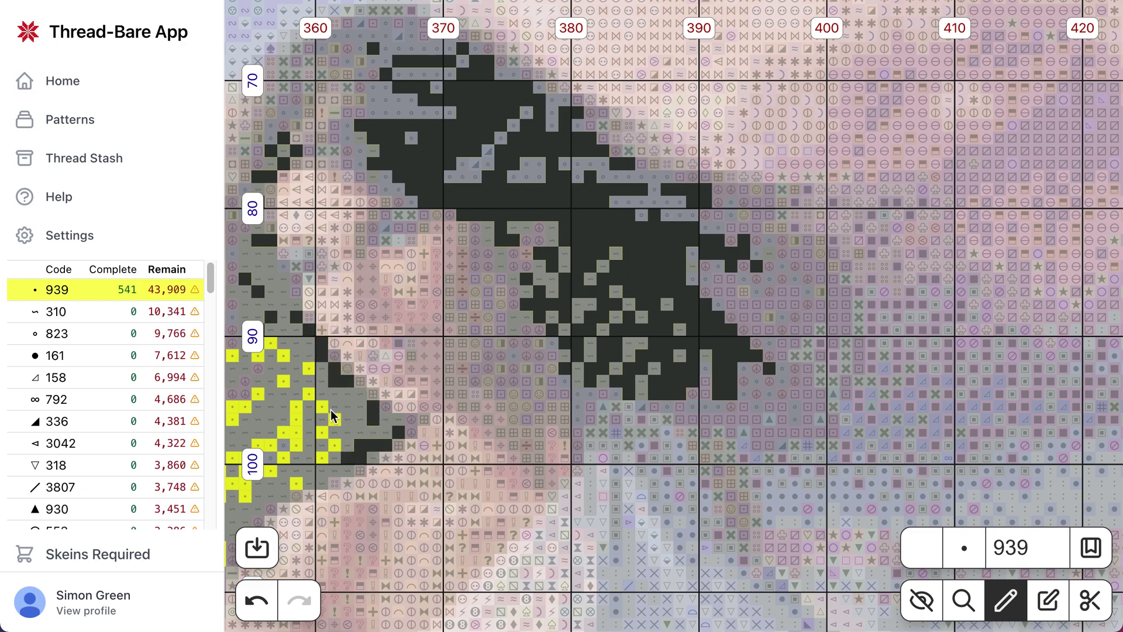
{"action": "mouse_move", "coordinate": [324, 410]}
{"action": "left_mouse_down"}
{"action": "mouse_move", "coordinate": [317, 402]}
{"action": "mouse_move", "coordinate": [296, 427]}
{"action": "left_mouse_up"}
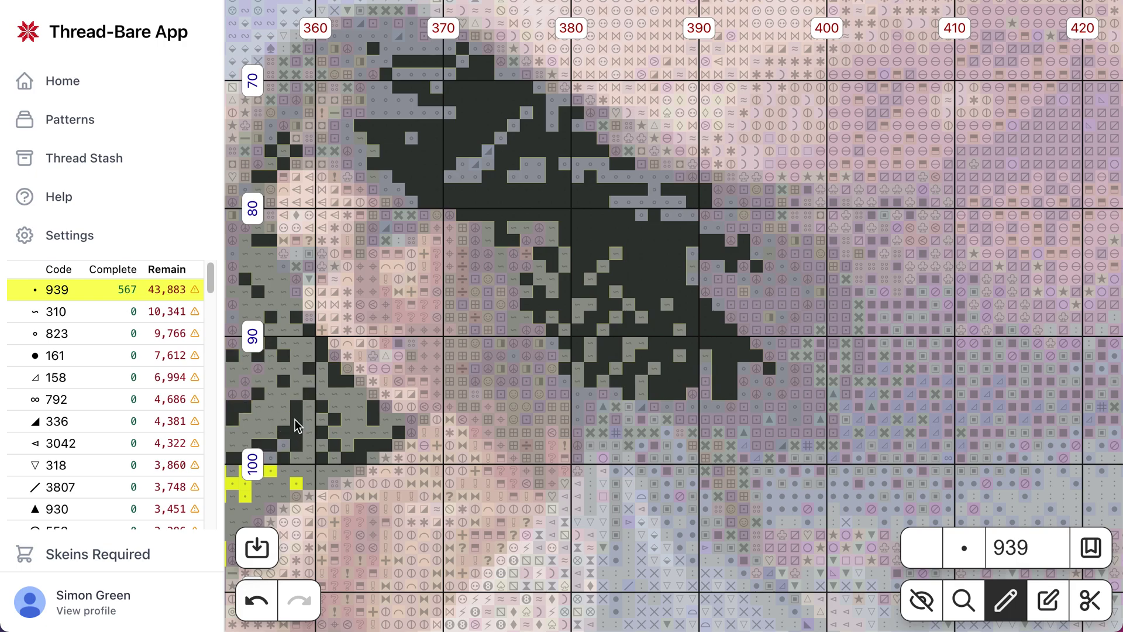
Step: Pan to the remaining yellow 939 cells and mark those at columns 351 and 361 complete
{"action": "left_click", "coordinate": [965, 601]}
{"action": "mouse_move", "coordinate": [499, 476]}
{"action": "left_mouse_down"}
{"action": "mouse_move", "coordinate": [822, 412]}
{"action": "mouse_move", "coordinate": [834, 421]}
{"action": "left_mouse_up"}
{"action": "left_click_drag", "start_coordinate": [689, 520], "coordinate": [725, 344]}
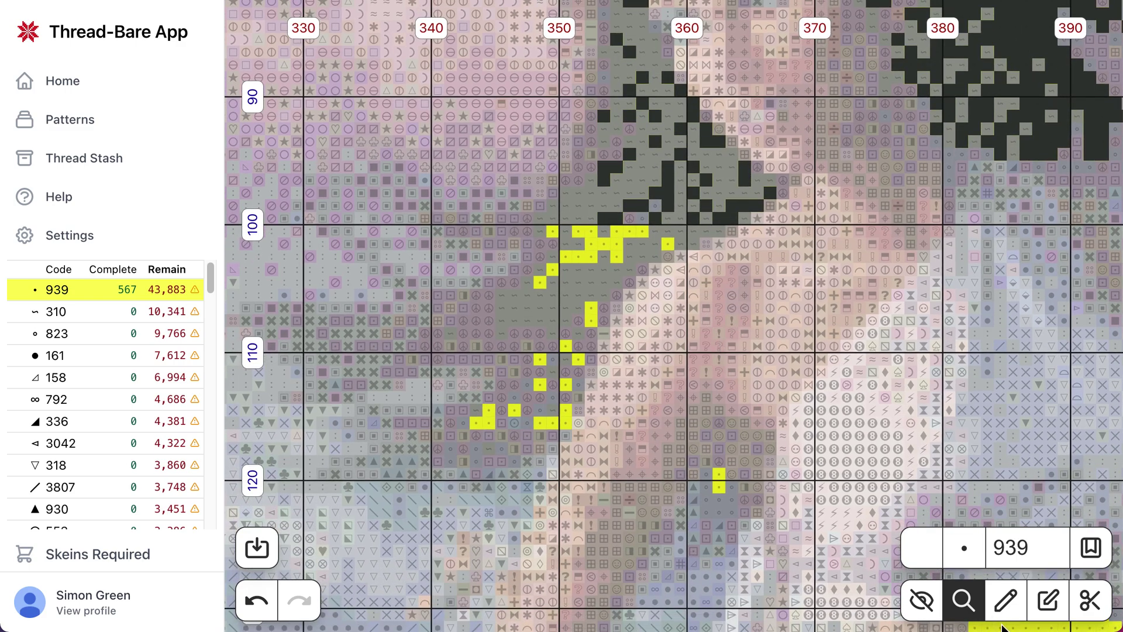
{"action": "left_click", "coordinate": [1005, 601]}
{"action": "left_click_drag", "start_coordinate": [720, 487], "coordinate": [719, 474]}
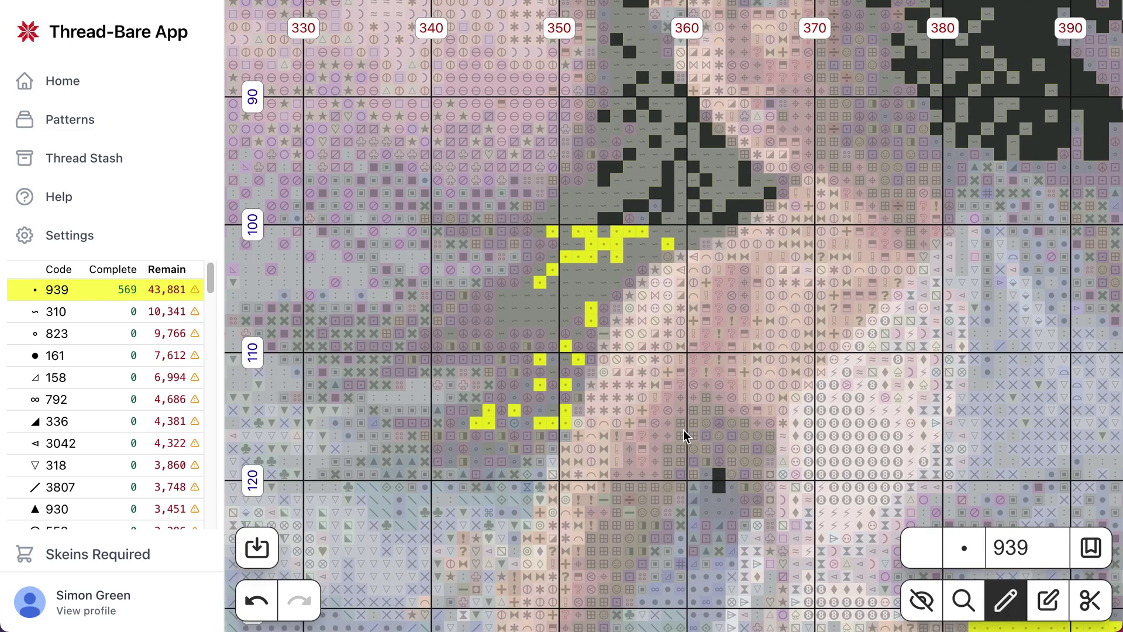
{"action": "left_click_drag", "start_coordinate": [568, 420], "coordinate": [552, 429]}
Step: Mark the last 939 stitches near column 350 complete, bringing thread 939 to 600
{"action": "left_click_drag", "start_coordinate": [592, 314], "coordinate": [592, 313]}
{"action": "left_click", "coordinate": [552, 270]}
{"action": "left_click", "coordinate": [539, 282]}
{"action": "left_click", "coordinate": [552, 232]}
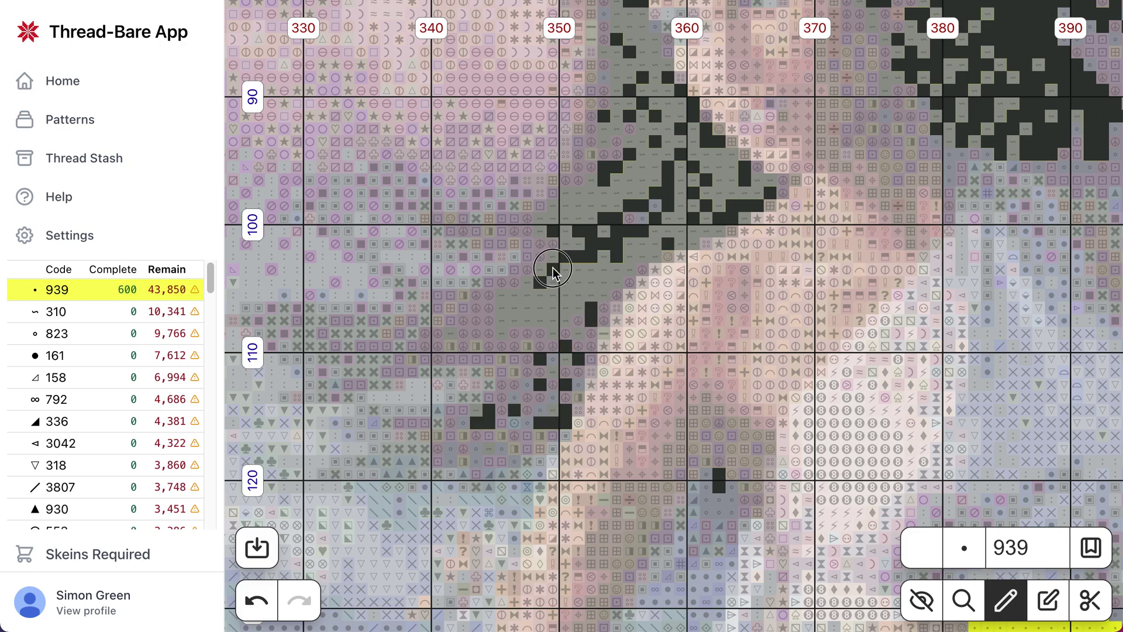
Step: Clear the thread 939 highlight while navigating the chart
{"action": "left_click", "coordinate": [961, 601]}
{"action": "scroll", "coordinate": [873, 414], "scroll_direction": "down", "scroll_amount": 10}
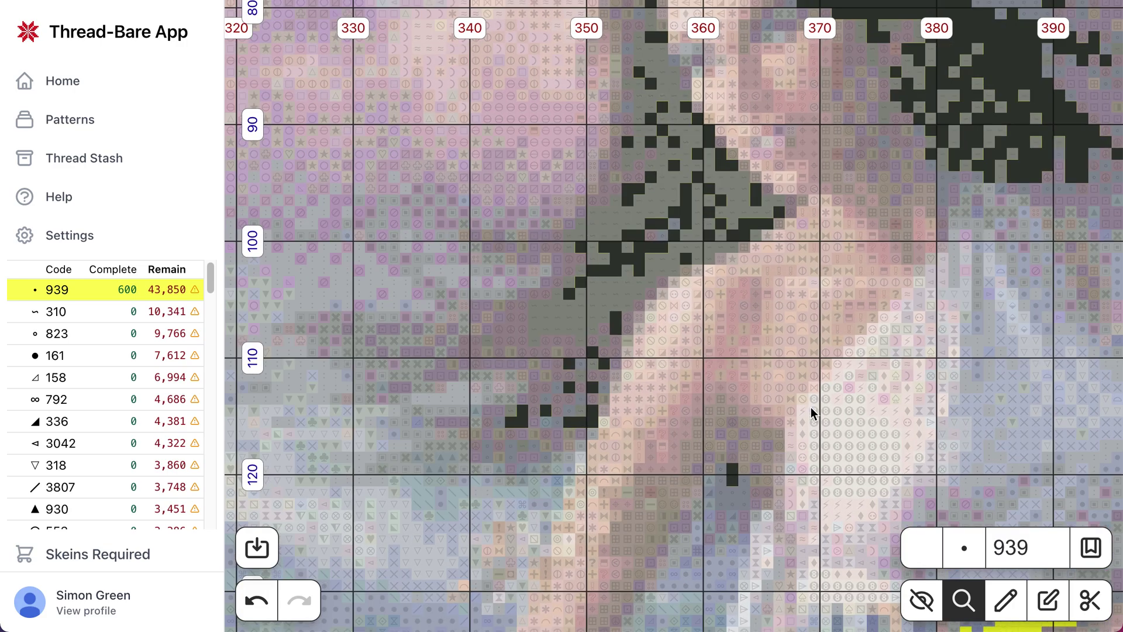
{"action": "scroll", "coordinate": [714, 213], "scroll_direction": "down", "scroll_amount": 3}
{"action": "scroll", "coordinate": [714, 213], "scroll_direction": "right", "scroll_amount": 8}
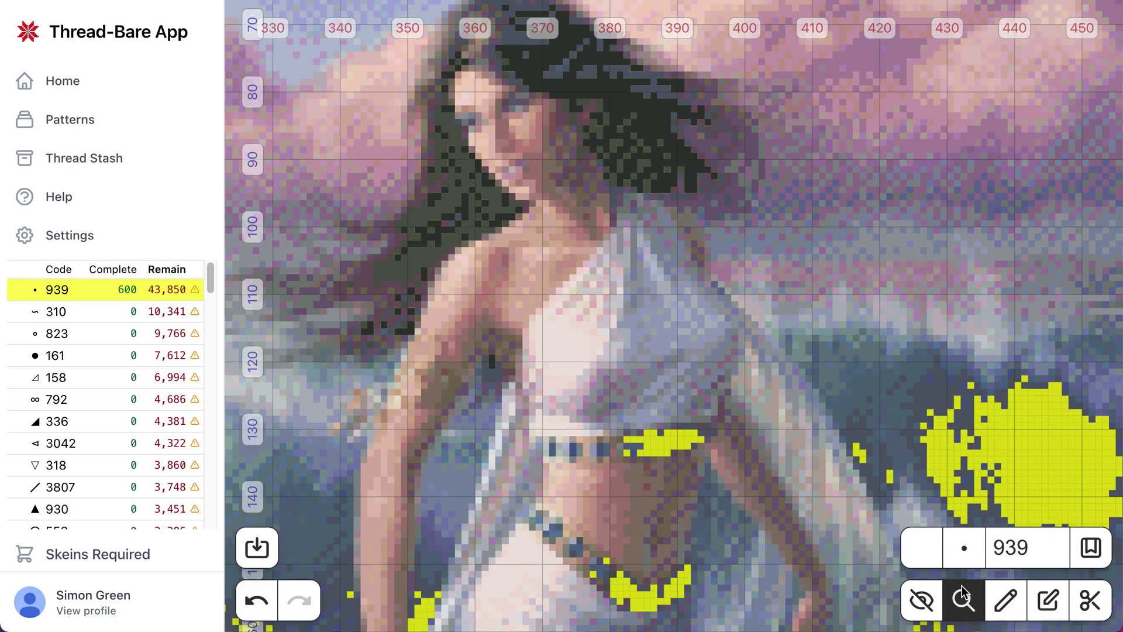
{"action": "left_click", "coordinate": [96, 289]}
{"action": "scroll", "coordinate": [499, 439], "scroll_direction": "down", "scroll_amount": 8}
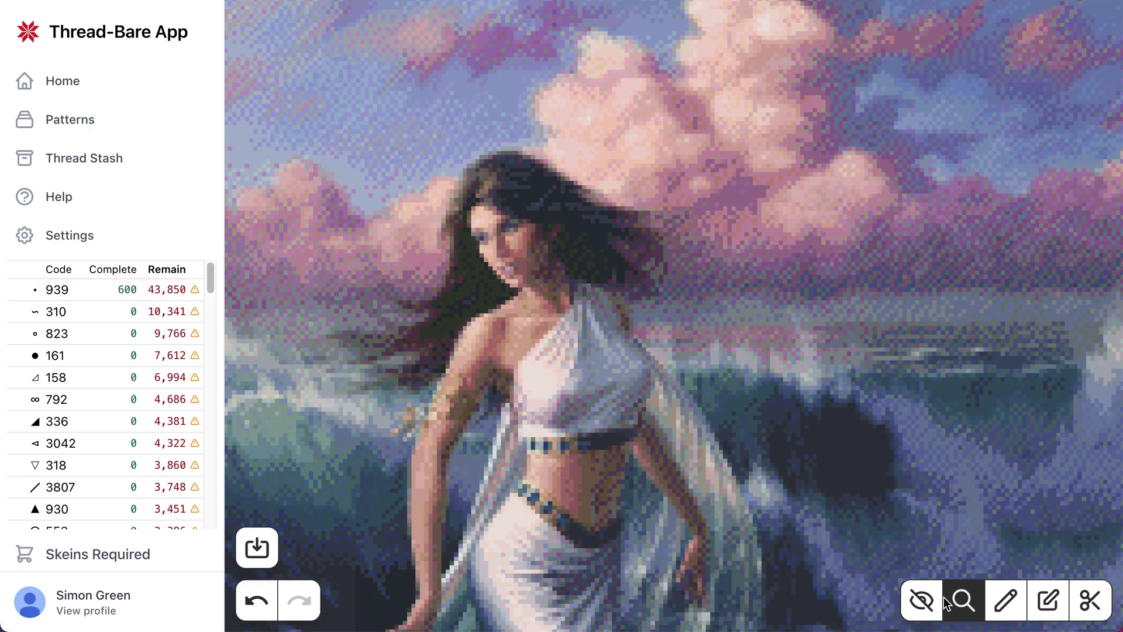
Step: Fade the chart so completed stitches stand out, with the whole picture centred
{"action": "left_click", "coordinate": [925, 604]}
{"action": "scroll", "coordinate": [430, 476], "scroll_direction": "down", "scroll_amount": 6}
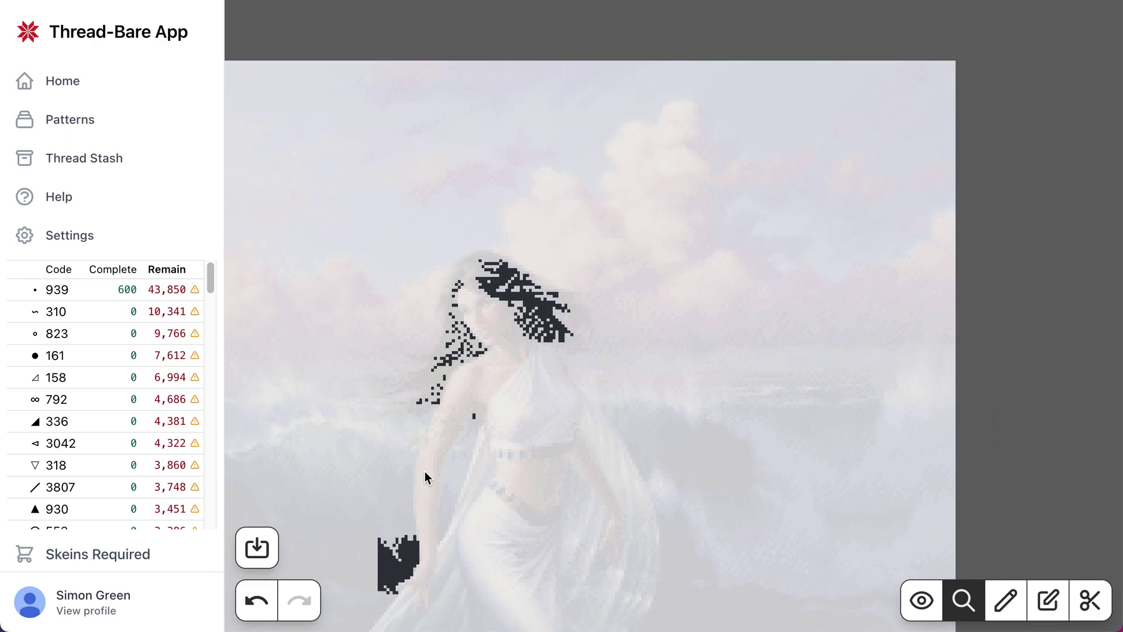
{"action": "left_click_drag", "start_coordinate": [358, 490], "coordinate": [550, 350]}
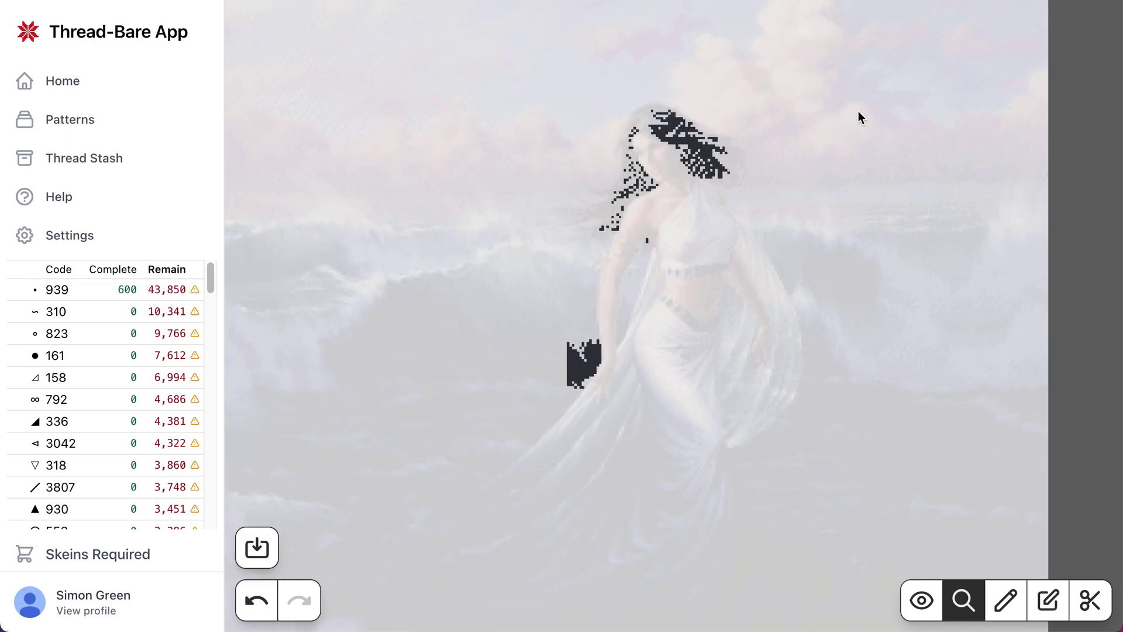
{"action": "left_click", "coordinate": [921, 601]}
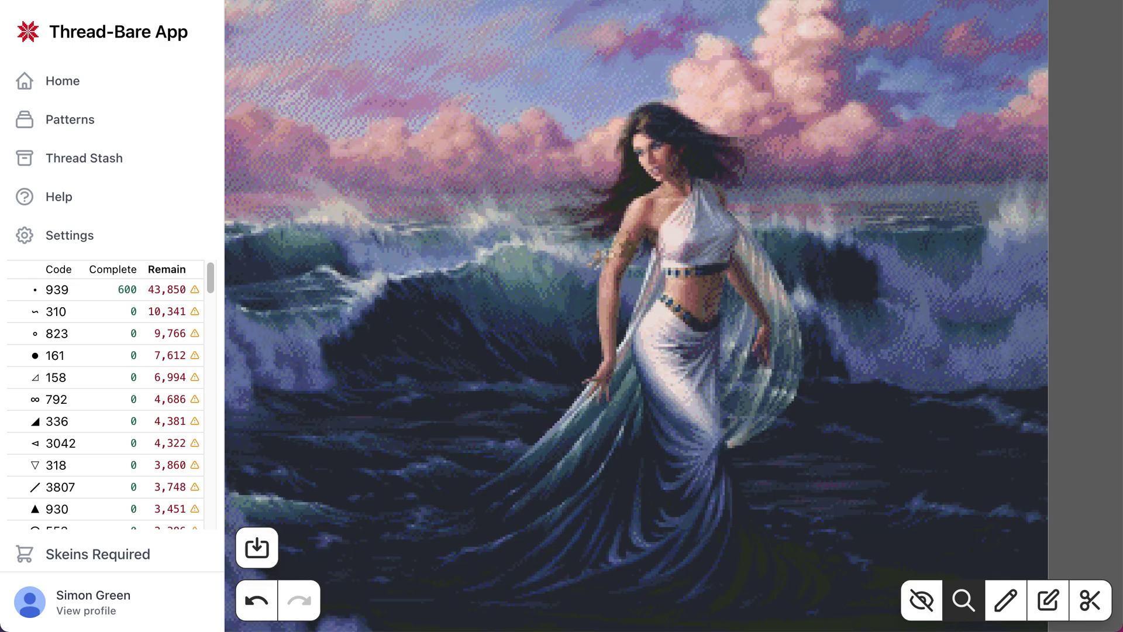
{"action": "left_click", "coordinate": [924, 602]}
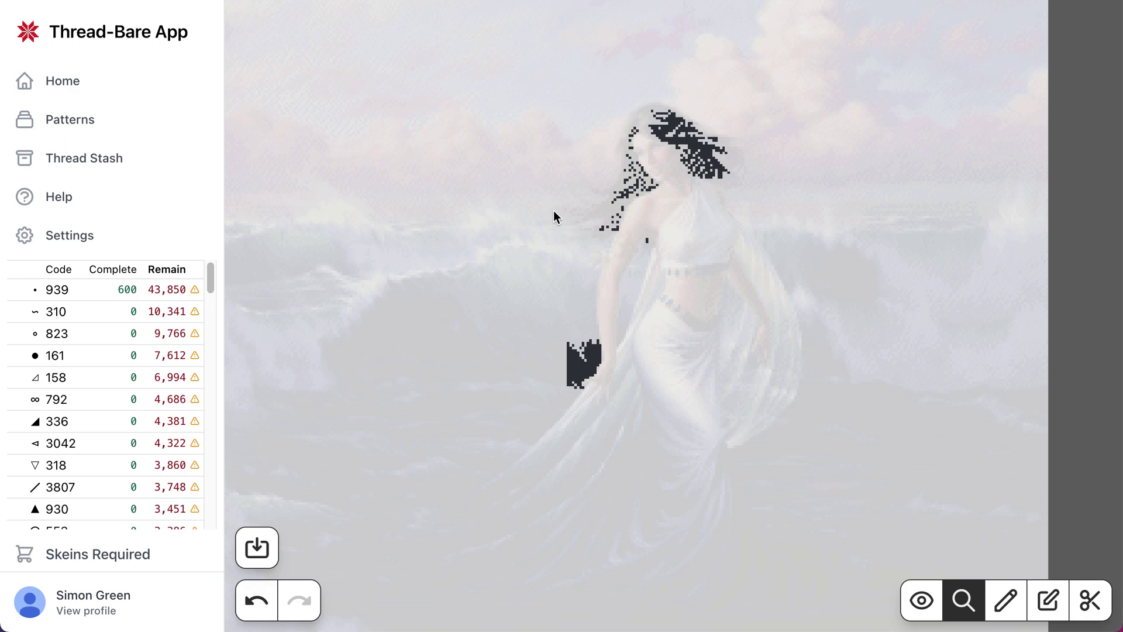
Step: Highlight thread 152's stitches, then return to the Home dashboard
{"action": "left_click", "coordinate": [581, 351]}
{"action": "left_click", "coordinate": [613, 268]}
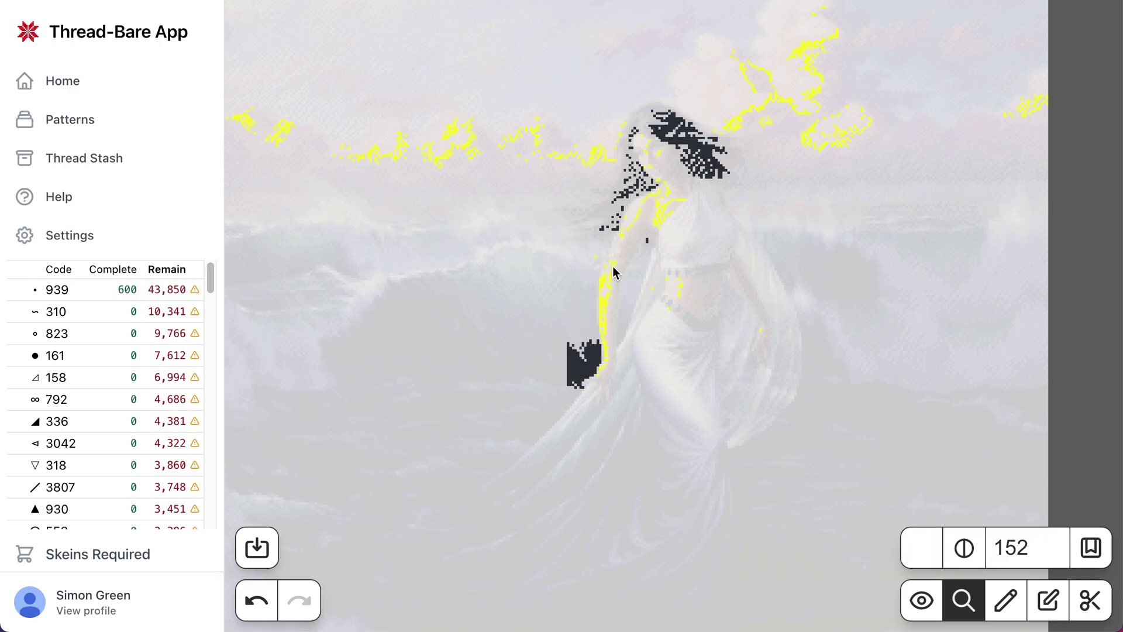
{"action": "left_click", "coordinate": [70, 80]}
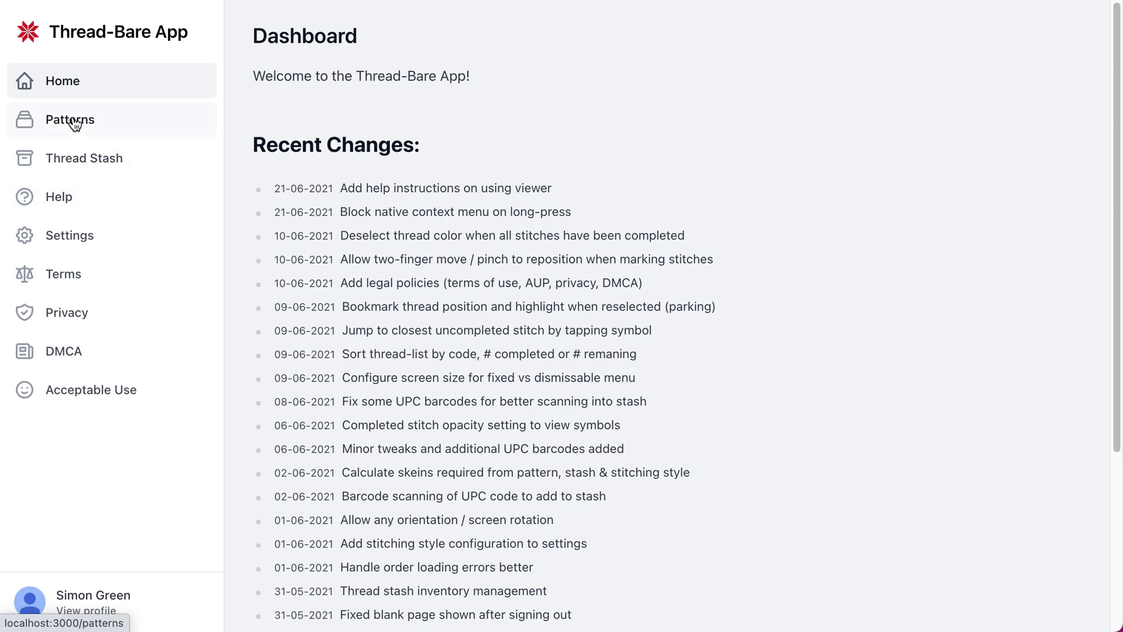
Step: Open the Goddess of Tides pattern to review its stitch progress, then return to Patterns
{"action": "left_click", "coordinate": [74, 122]}
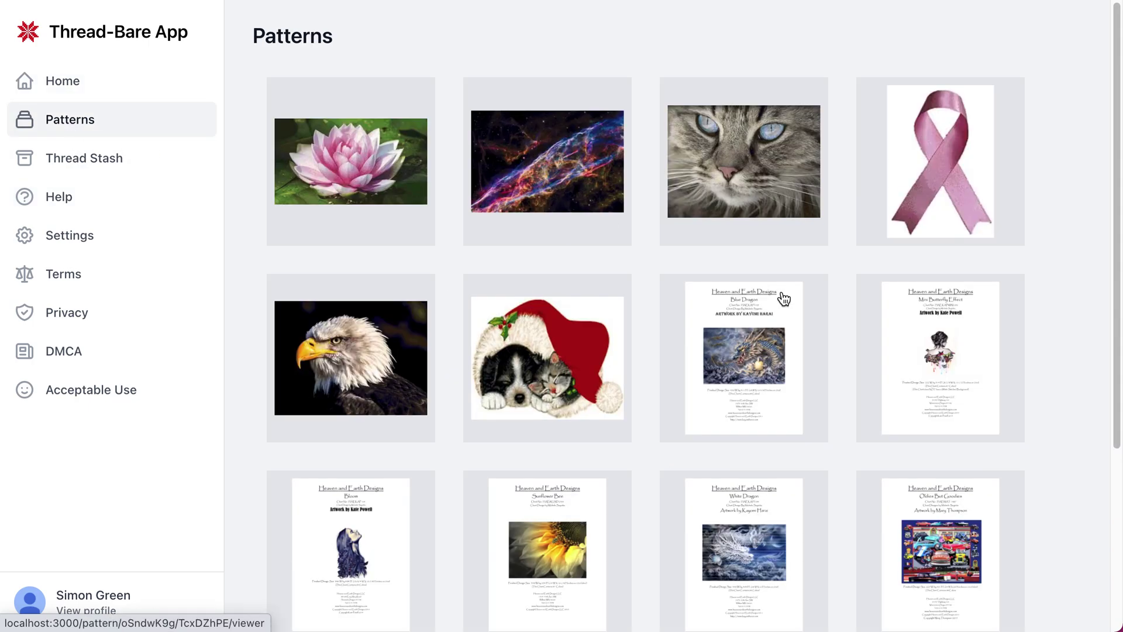
{"action": "scroll", "coordinate": [813, 436], "scroll_direction": "down", "scroll_amount": 4}
{"action": "left_click", "coordinate": [955, 495]}
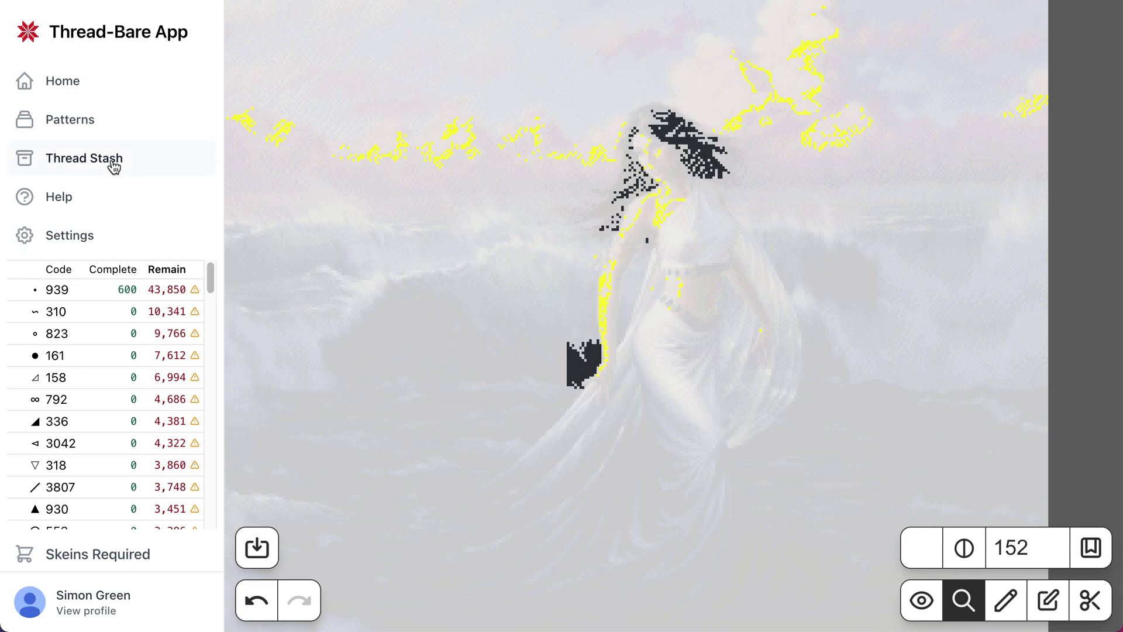
{"action": "left_click", "coordinate": [89, 122]}
Step: Open the Sunflower Bee pattern, zoom and pan its full-colour chart, then return to Patterns
{"action": "scroll", "coordinate": [477, 318], "scroll_direction": "down", "scroll_amount": 4}
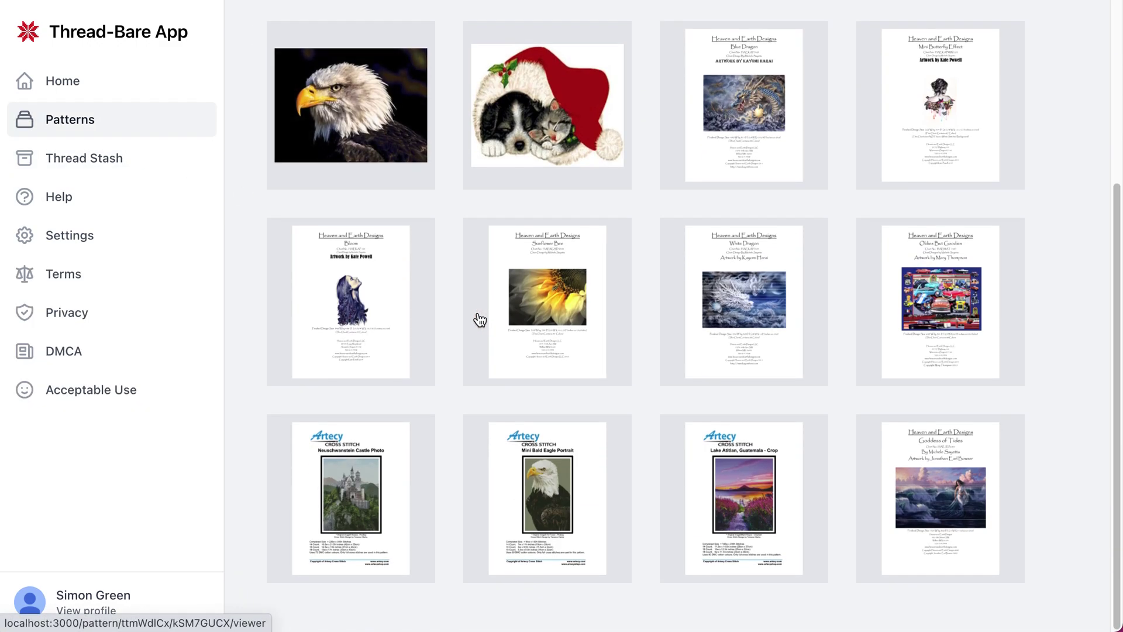
{"action": "left_click", "coordinate": [533, 301]}
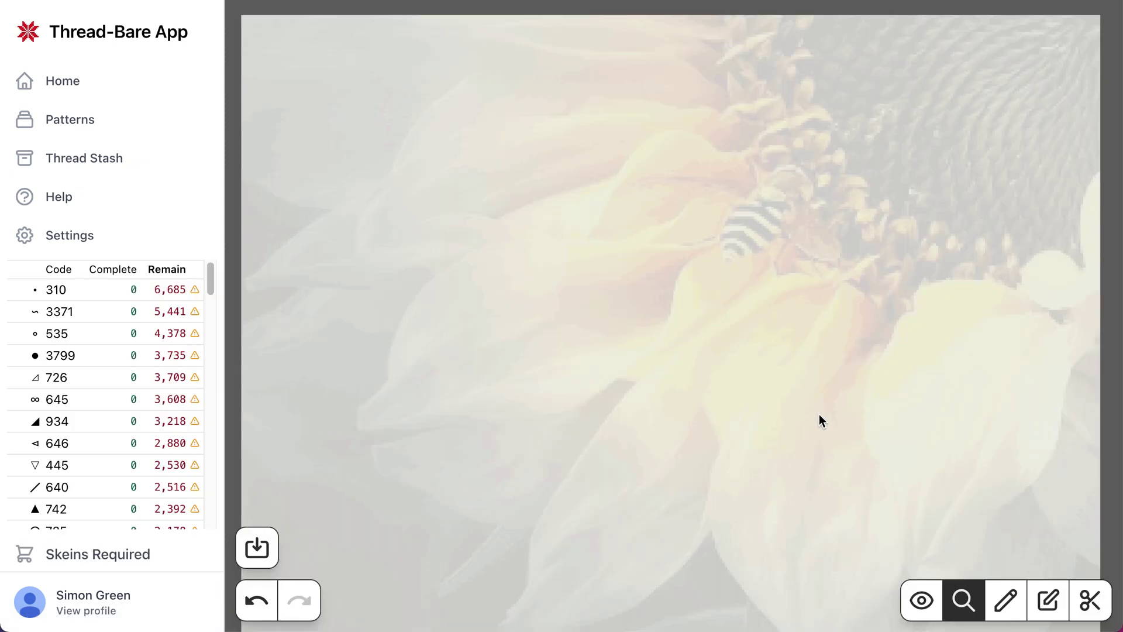
{"action": "left_click", "coordinate": [926, 598]}
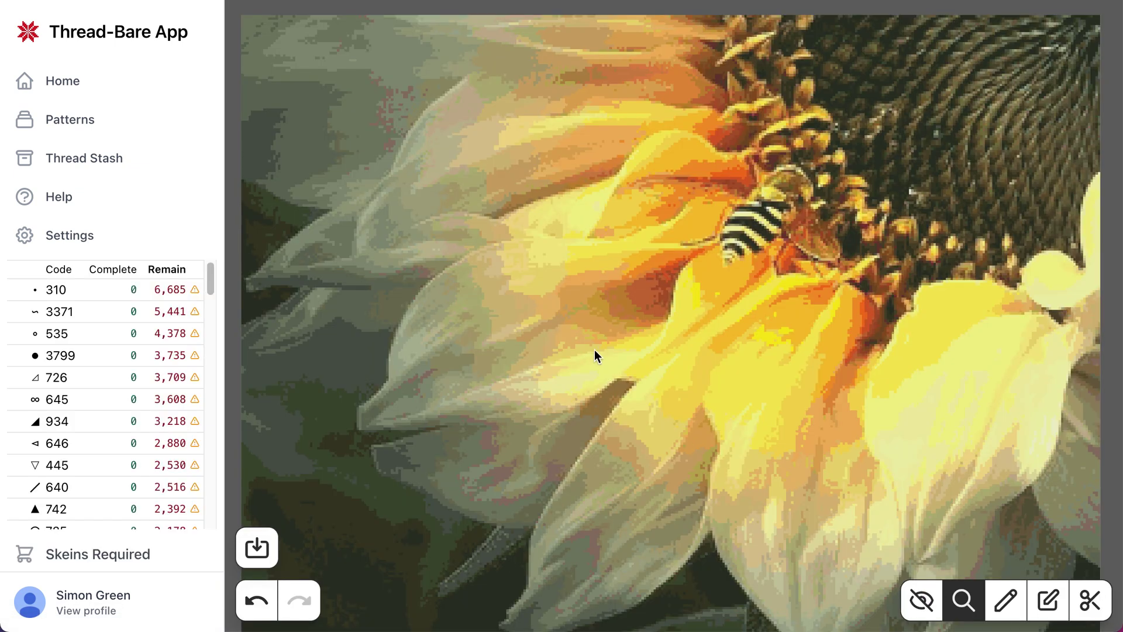
{"action": "scroll", "coordinate": [595, 355], "scroll_direction": "up", "scroll_amount": 10}
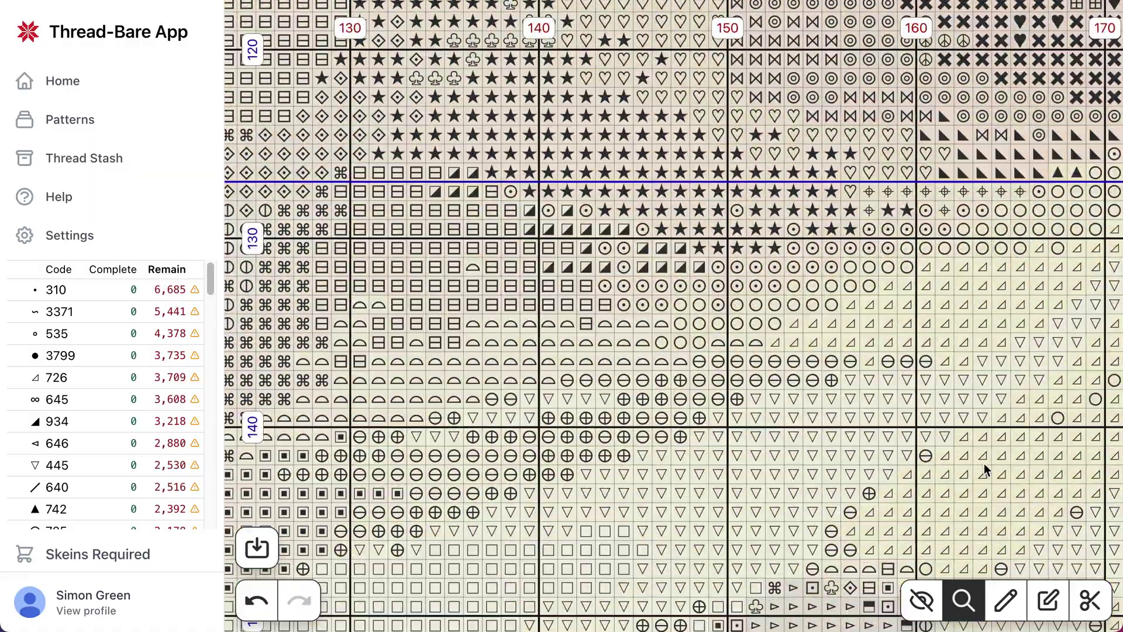
{"action": "scroll", "coordinate": [984, 464], "scroll_direction": "right", "scroll_amount": 5}
{"action": "scroll", "coordinate": [984, 463], "scroll_direction": "down", "scroll_amount": 3}
{"action": "scroll", "coordinate": [814, 381], "scroll_direction": "right", "scroll_amount": 2}
{"action": "scroll", "coordinate": [814, 381], "scroll_direction": "down", "scroll_amount": 2}
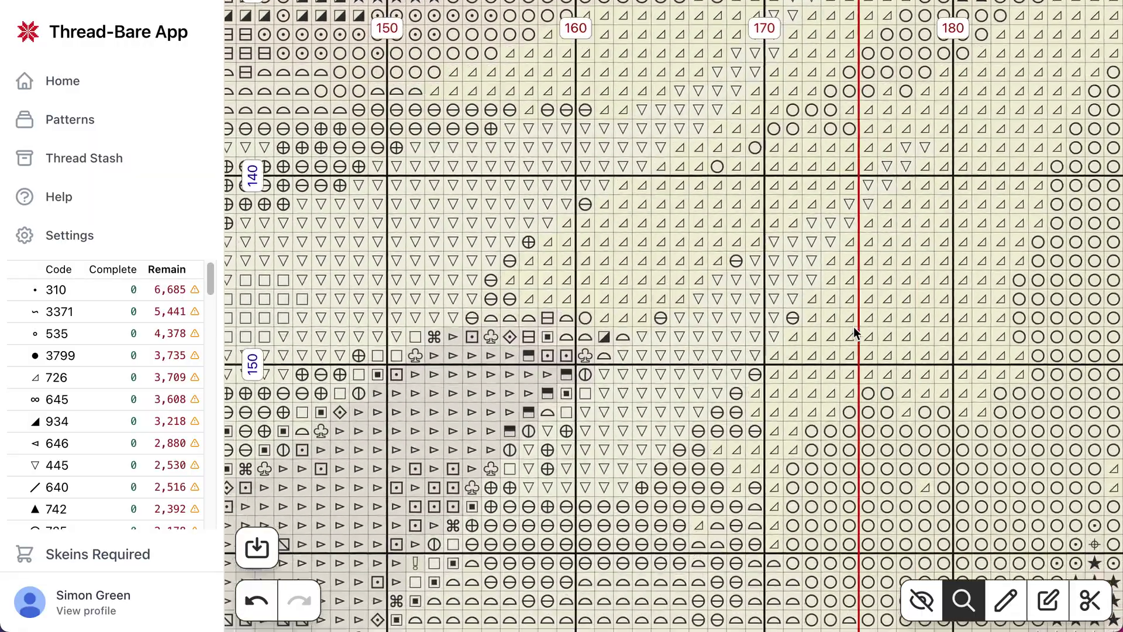
{"action": "scroll", "coordinate": [854, 326], "scroll_direction": "down", "scroll_amount": 6}
{"action": "scroll", "coordinate": [854, 326], "scroll_direction": "right", "scroll_amount": 1}
{"action": "scroll", "coordinate": [787, 286], "scroll_direction": "left", "scroll_amount": 2}
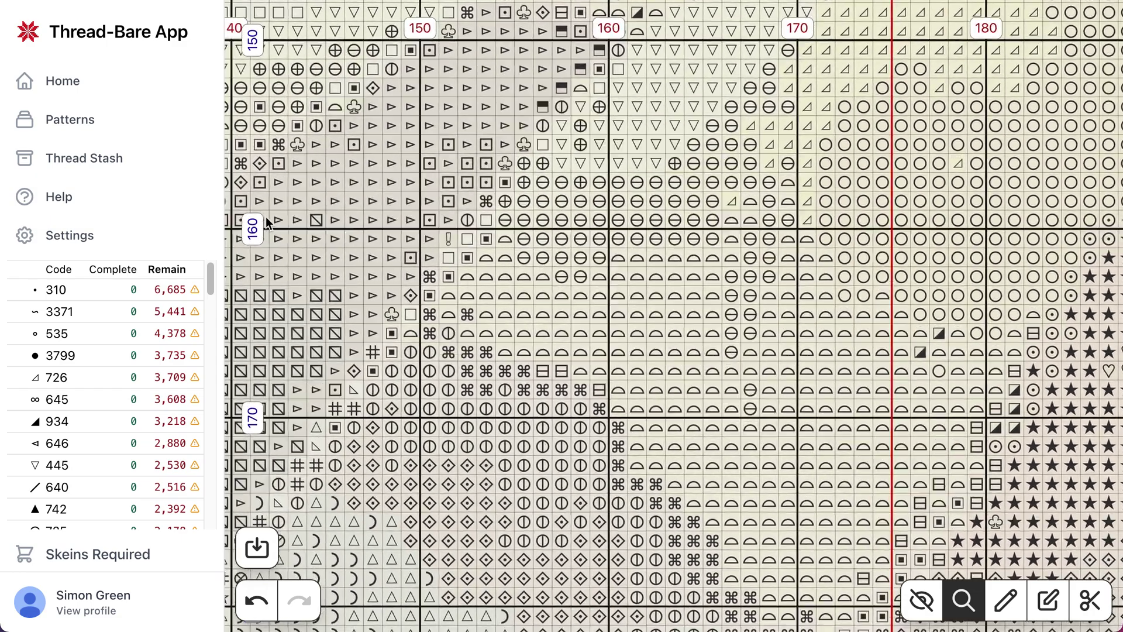
{"action": "left_click", "coordinate": [71, 120]}
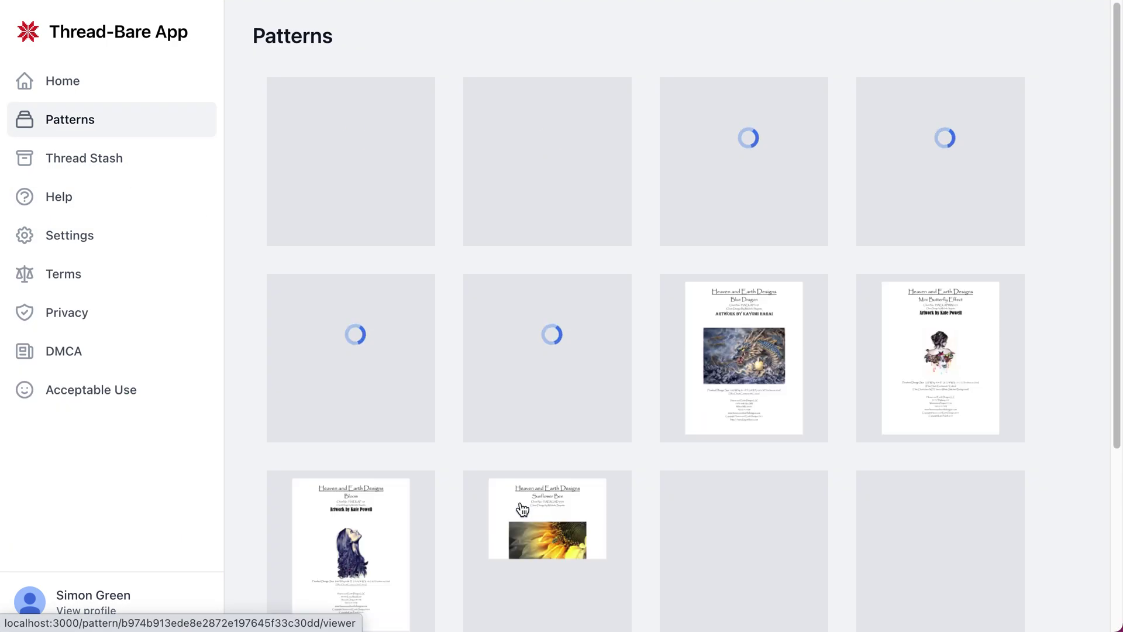
Step: Open the Lake Atitlán – Crop pattern and zoom out to fit the whole image
{"action": "scroll", "coordinate": [538, 485], "scroll_direction": "down", "scroll_amount": 5}
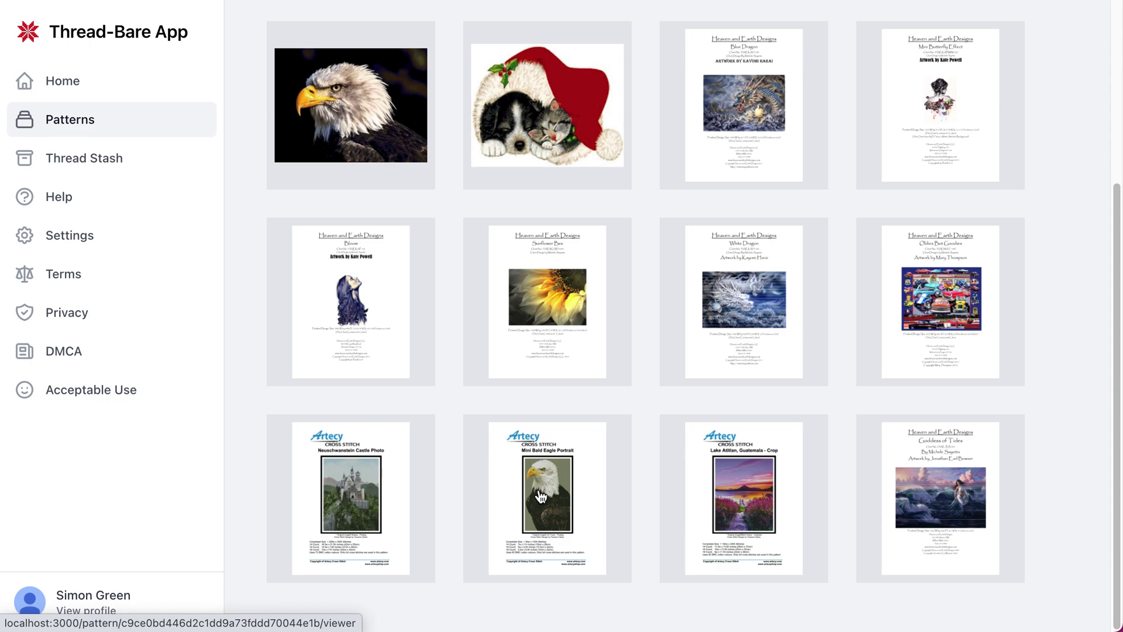
{"action": "left_click", "coordinate": [738, 493]}
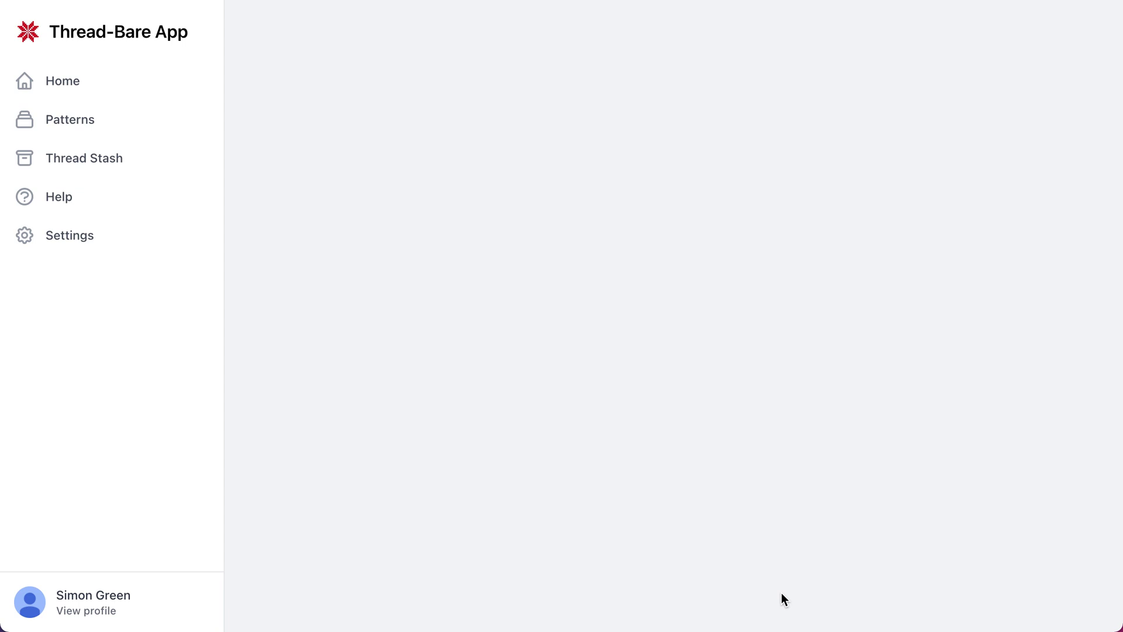
{"action": "scroll", "coordinate": [626, 440], "scroll_direction": "down", "scroll_amount": 10}
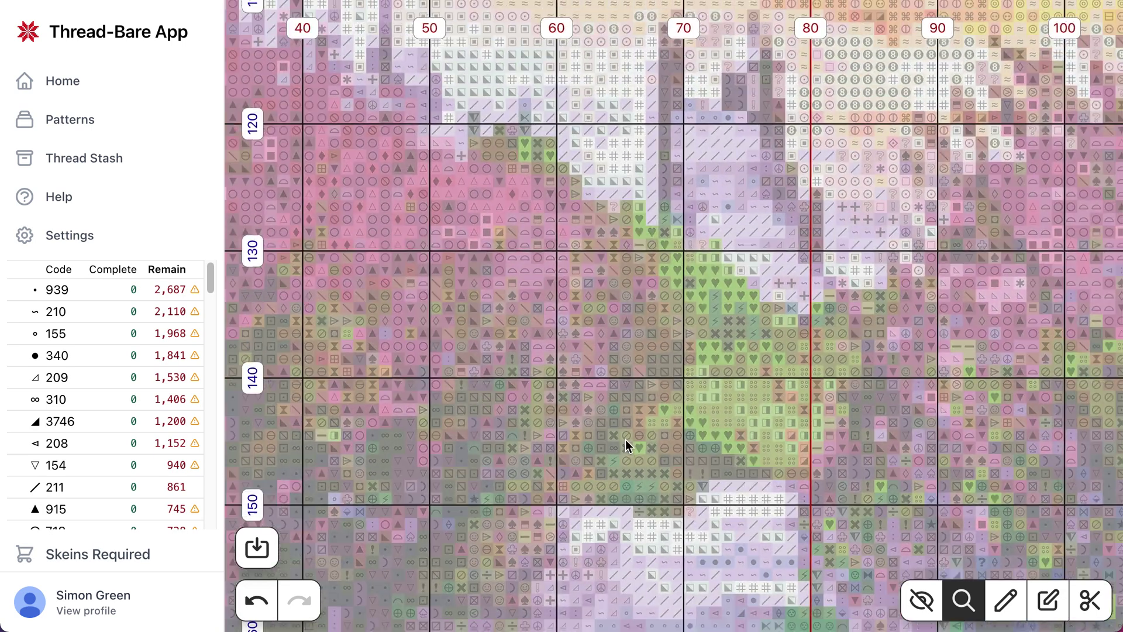
{"action": "scroll", "coordinate": [626, 440], "scroll_direction": "down", "scroll_amount": 10}
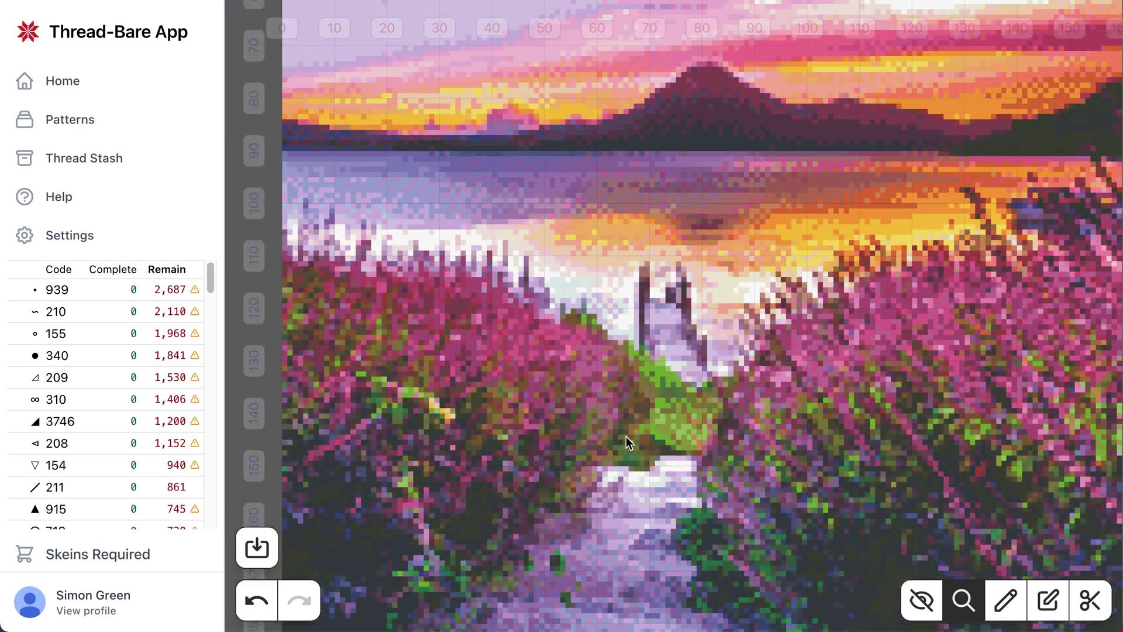
{"action": "scroll", "coordinate": [632, 438], "scroll_direction": "up", "scroll_amount": 5}
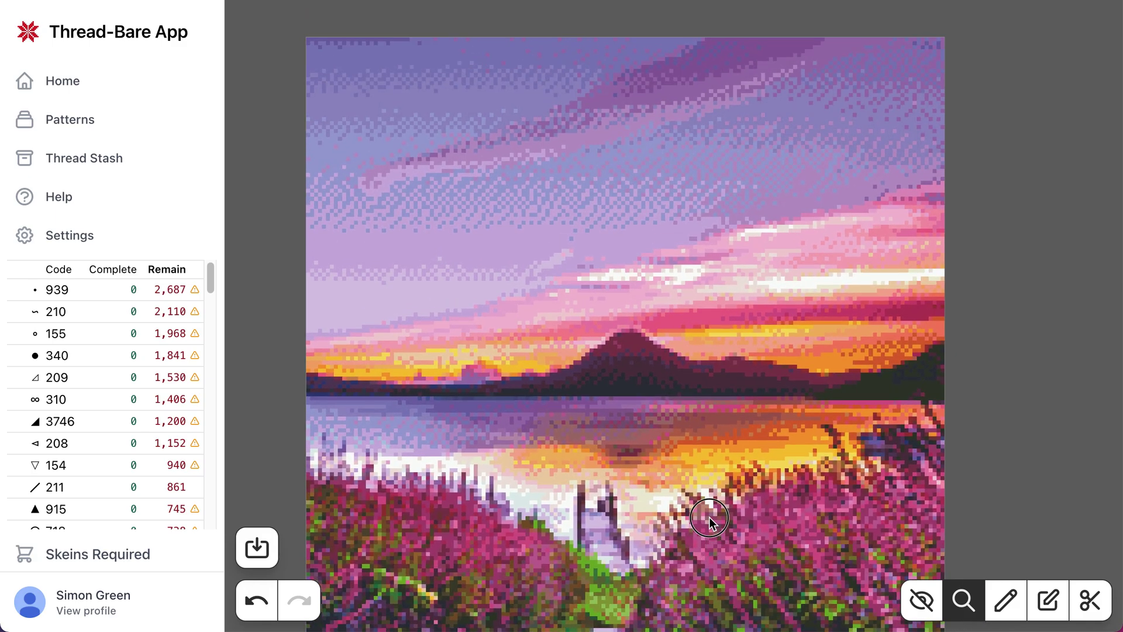
Step: Open the Neuschwanstein Castle pattern from the Patterns library
{"action": "left_click", "coordinate": [87, 134]}
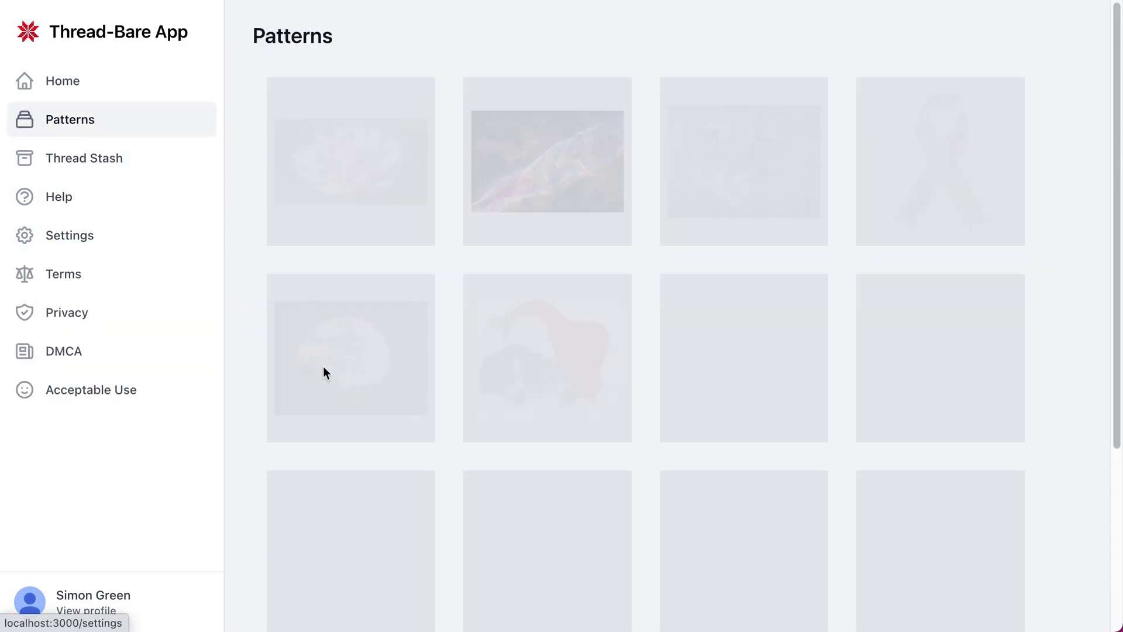
{"action": "scroll", "coordinate": [403, 475], "scroll_direction": "down", "scroll_amount": 4}
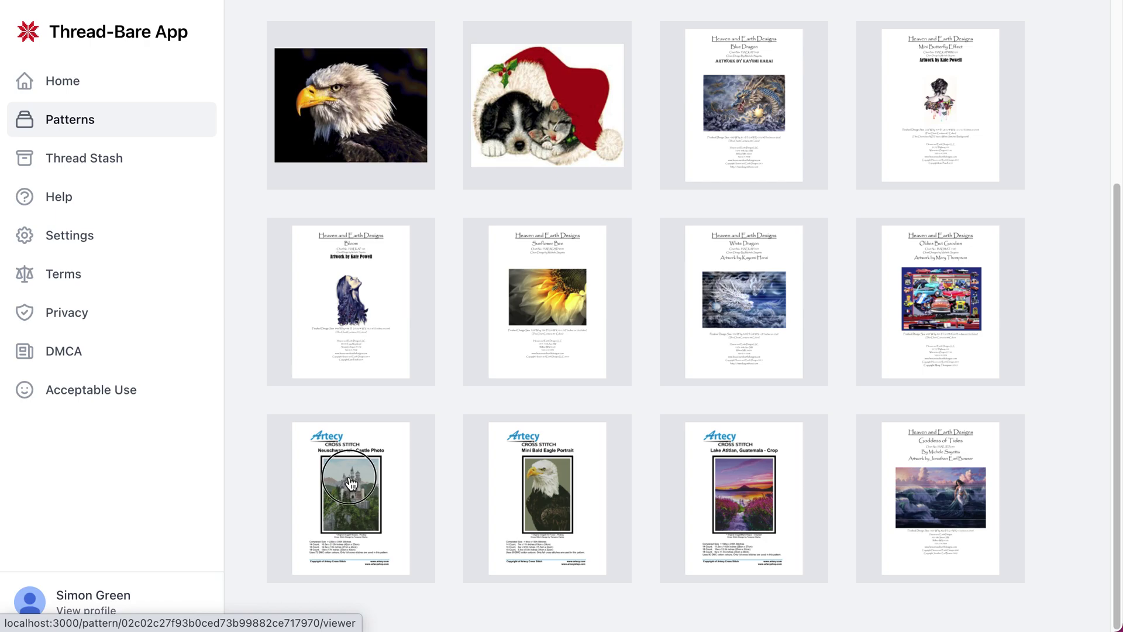
{"action": "left_click", "coordinate": [404, 478]}
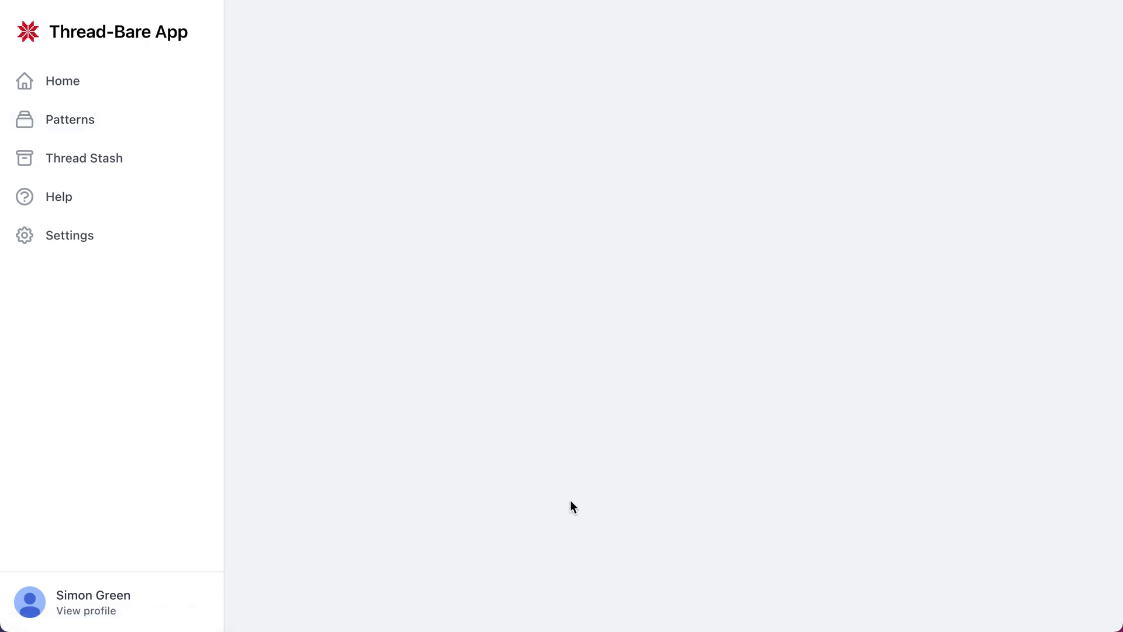
Step: Zoom in on the castle's stitch symbols, then zoom back out to show the whole castle
{"action": "scroll", "coordinate": [518, 448], "scroll_direction": "down", "scroll_amount": 3}
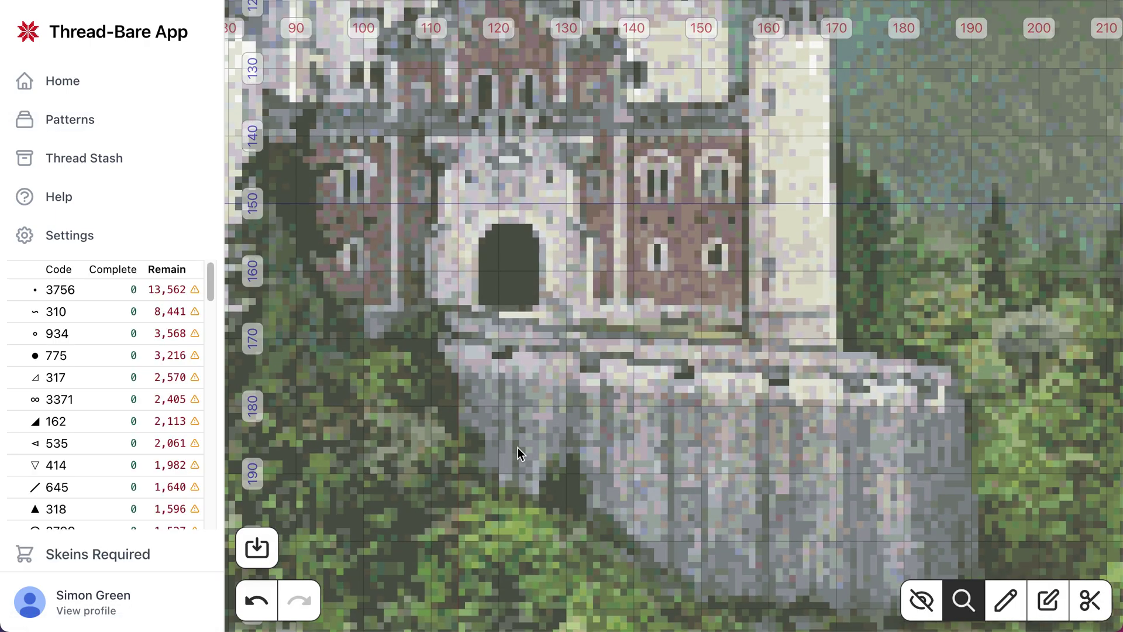
{"action": "scroll", "coordinate": [518, 450], "scroll_direction": "down", "scroll_amount": 3}
{"action": "left_click_drag", "start_coordinate": [484, 367], "coordinate": [602, 424]}
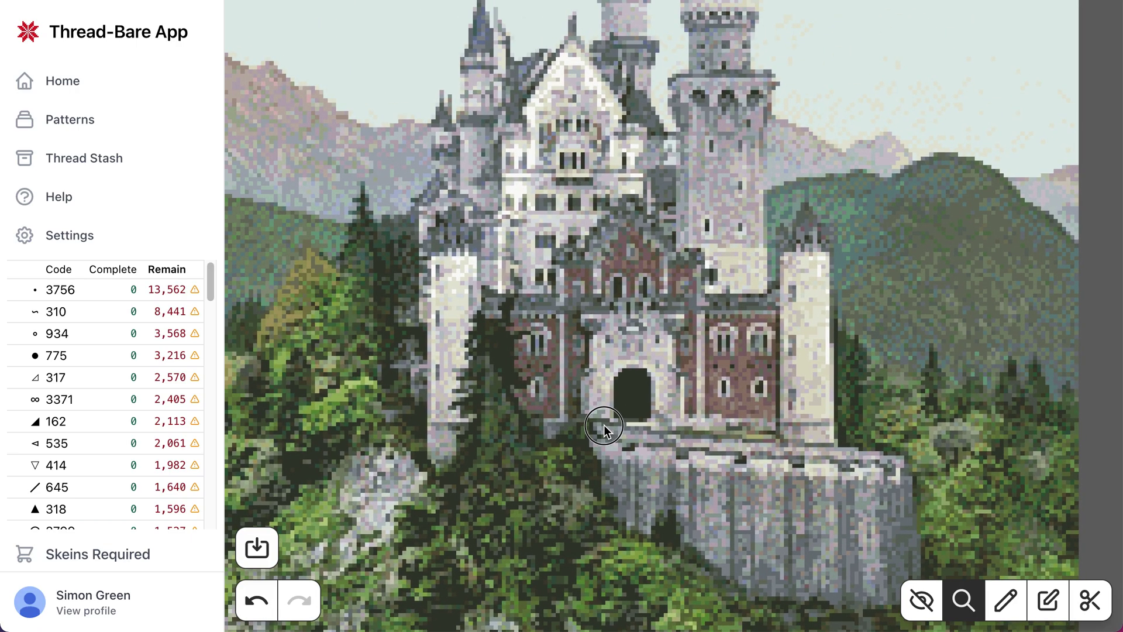
{"action": "scroll", "coordinate": [541, 186], "scroll_direction": "up", "scroll_amount": 10}
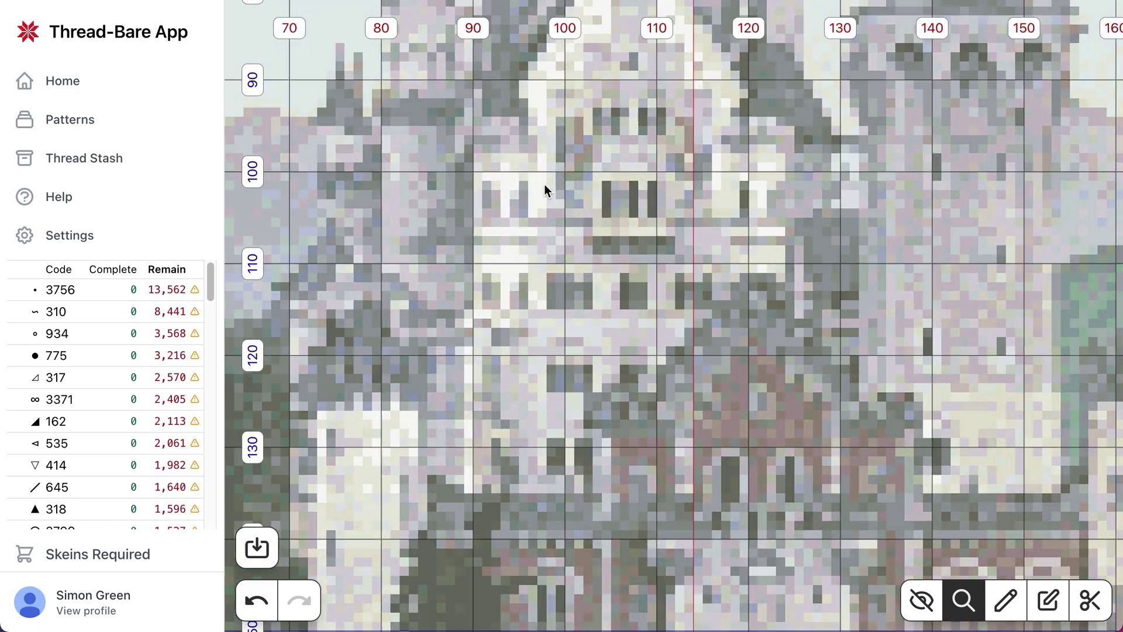
{"action": "scroll", "coordinate": [543, 185], "scroll_direction": "up", "scroll_amount": 1}
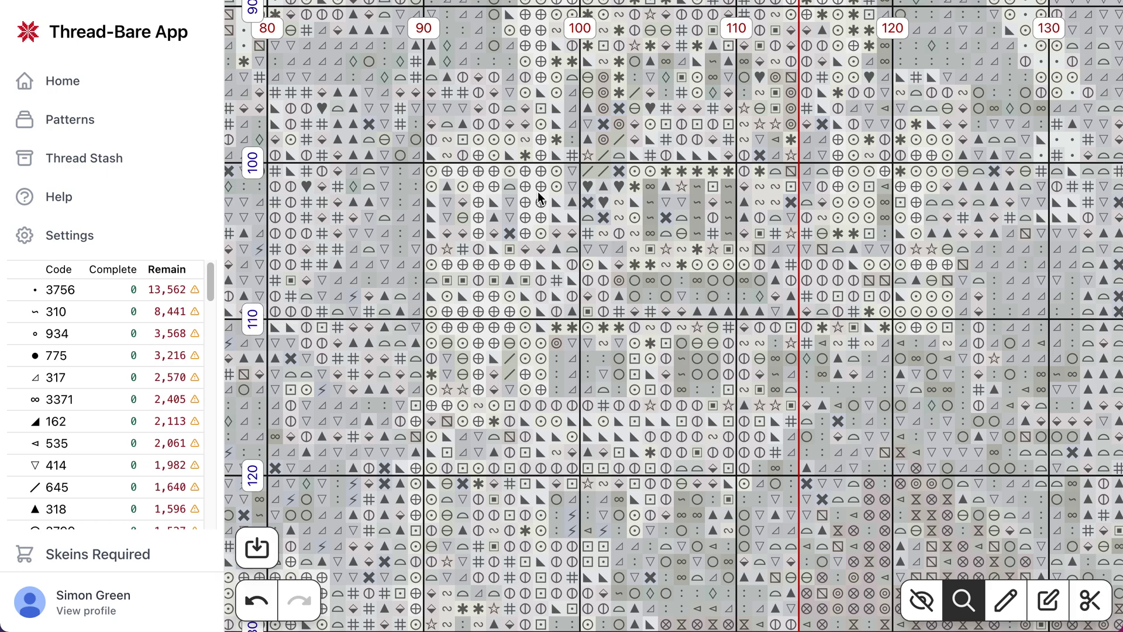
{"action": "scroll", "coordinate": [542, 287], "scroll_direction": "up", "scroll_amount": 1}
{"action": "scroll", "coordinate": [541, 352], "scroll_direction": "down", "scroll_amount": 3}
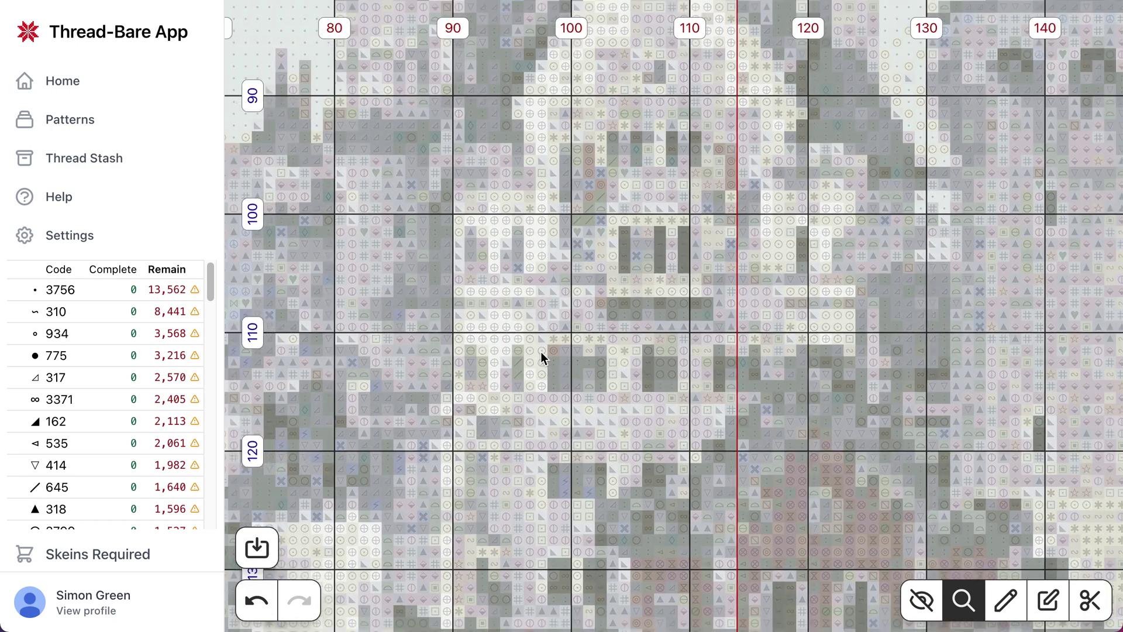
{"action": "scroll", "coordinate": [541, 352], "scroll_direction": "down", "scroll_amount": 10}
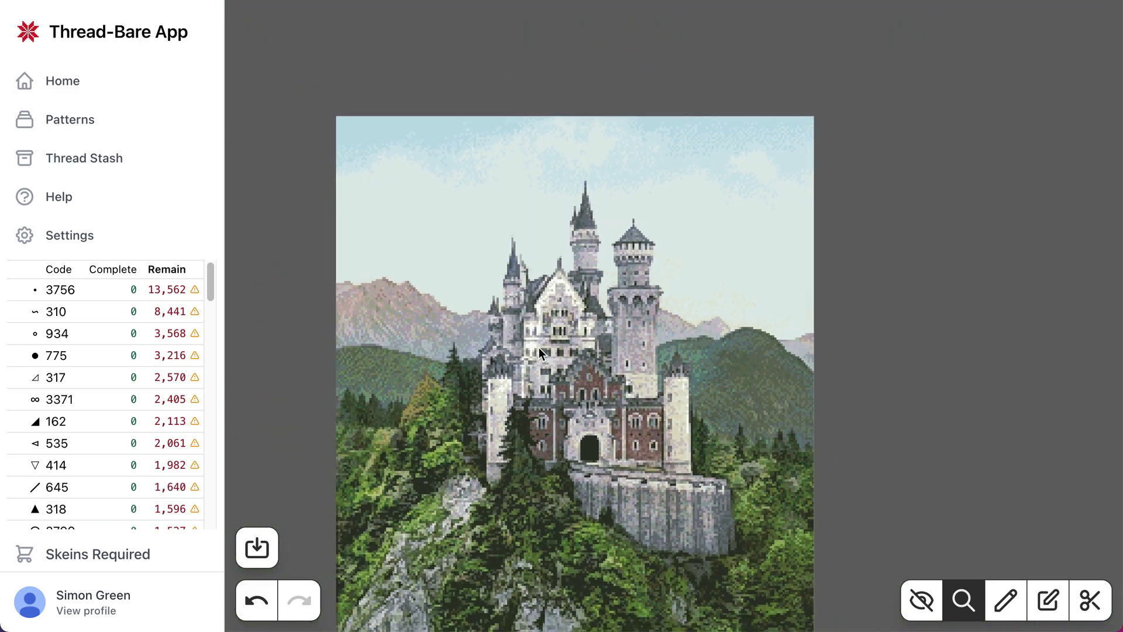
{"action": "left_click_drag", "start_coordinate": [537, 378], "coordinate": [613, 262]}
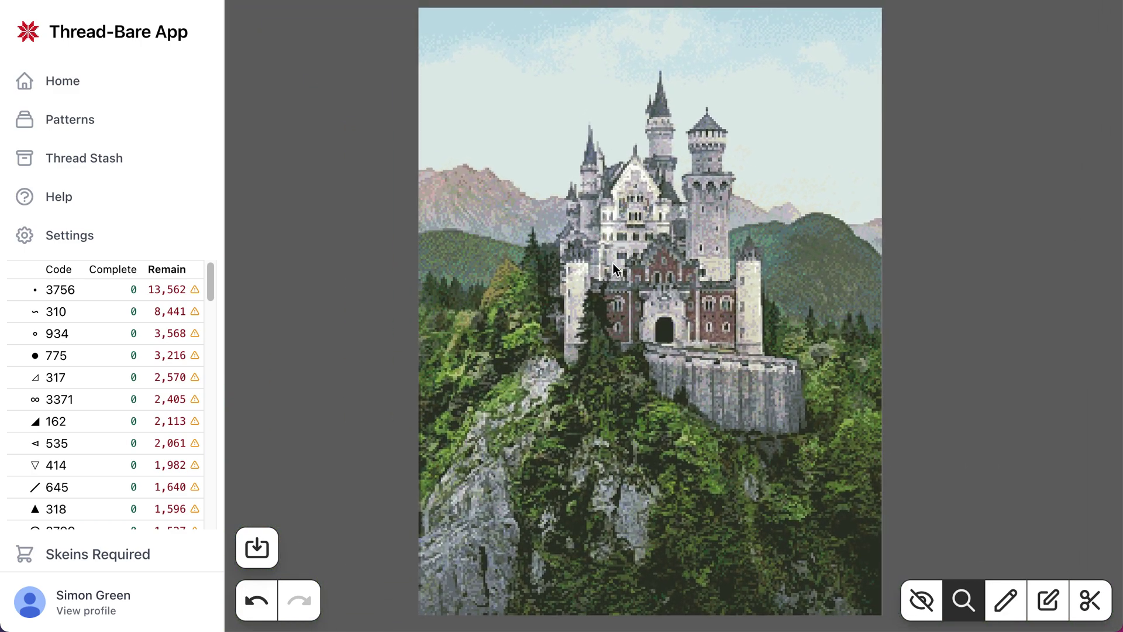